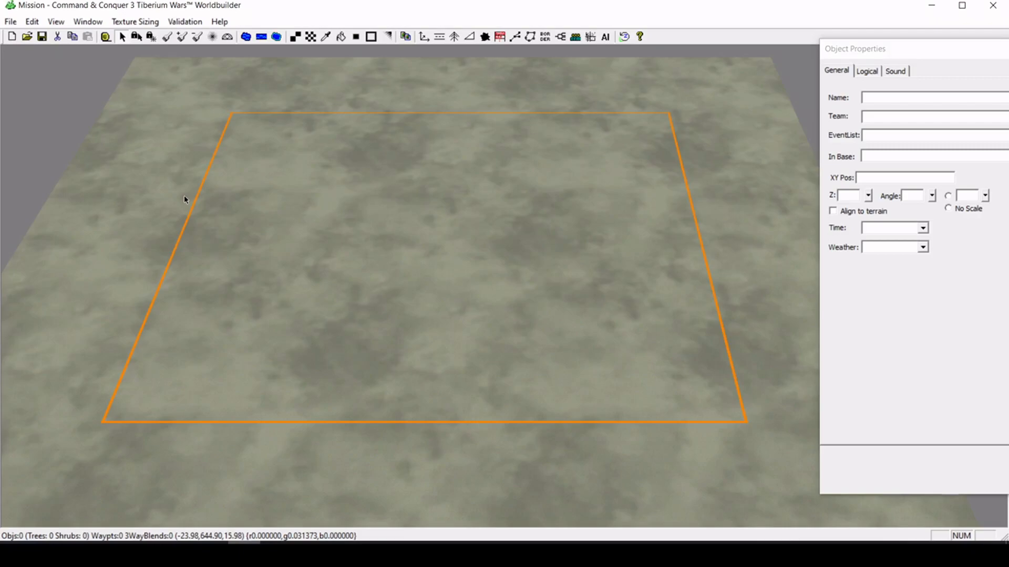
- Set the map view's level of detail to Low
left_click(55, 24)
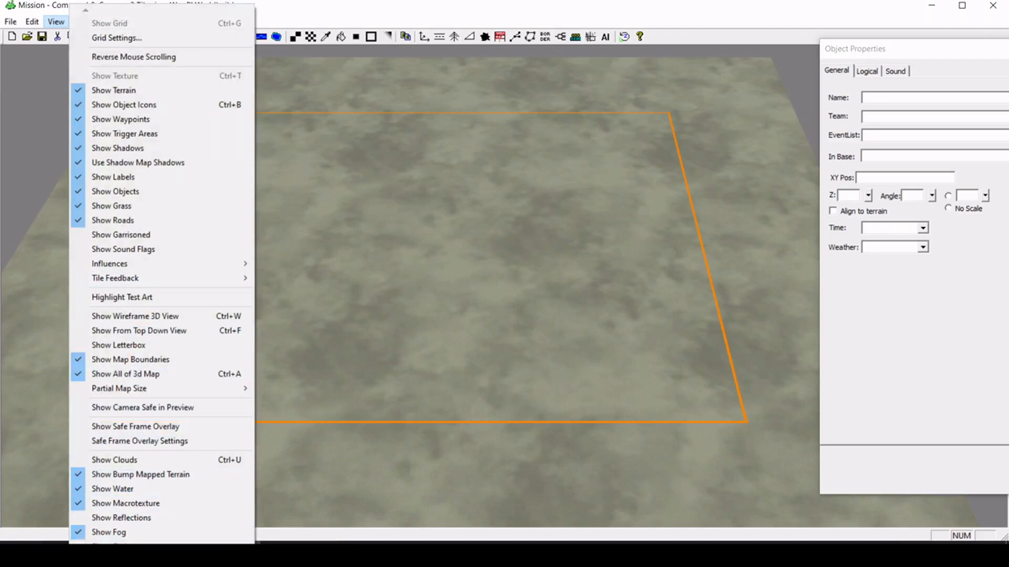
mouse_move(131, 544)
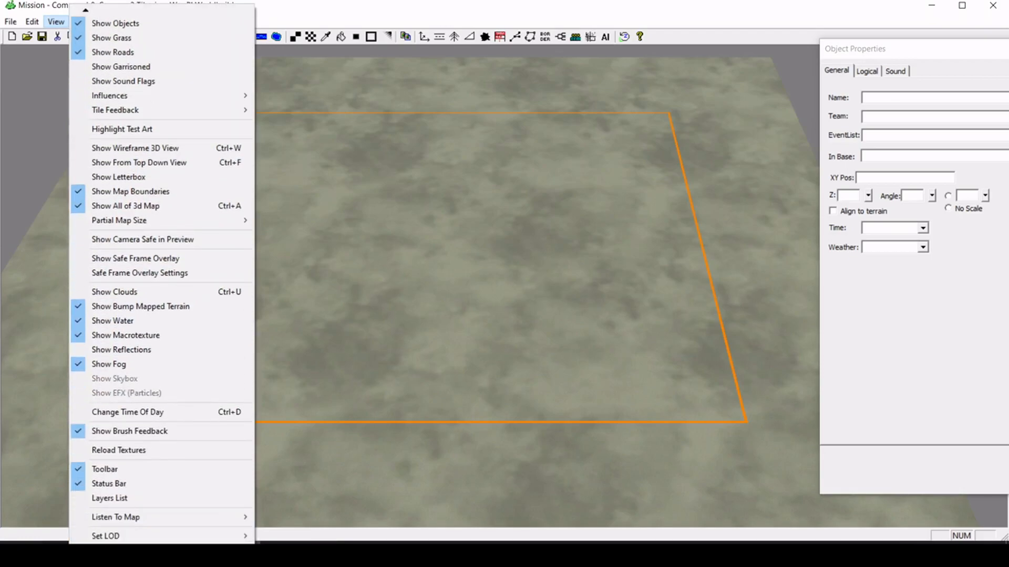
mouse_move(185, 537)
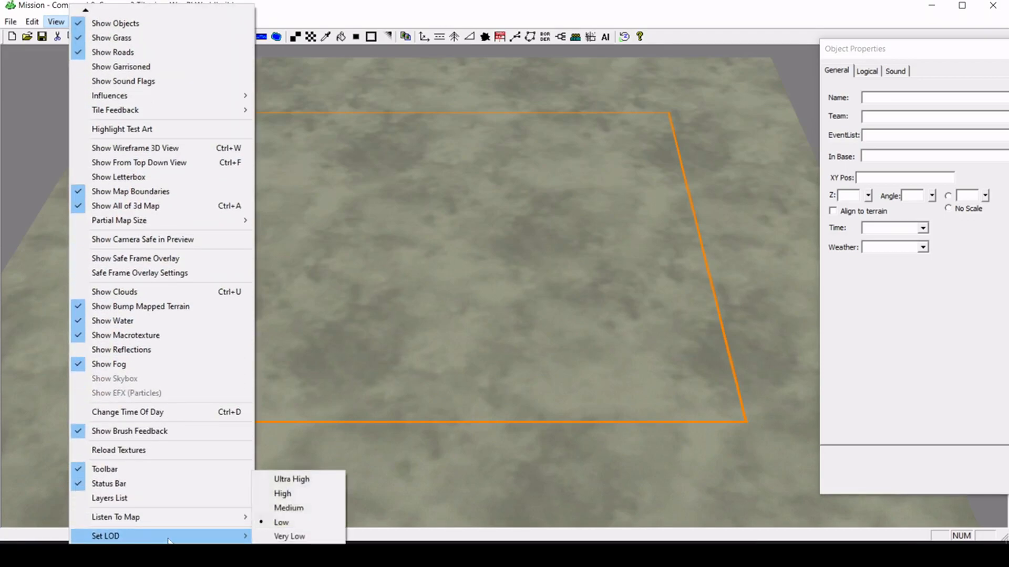
left_click(311, 525)
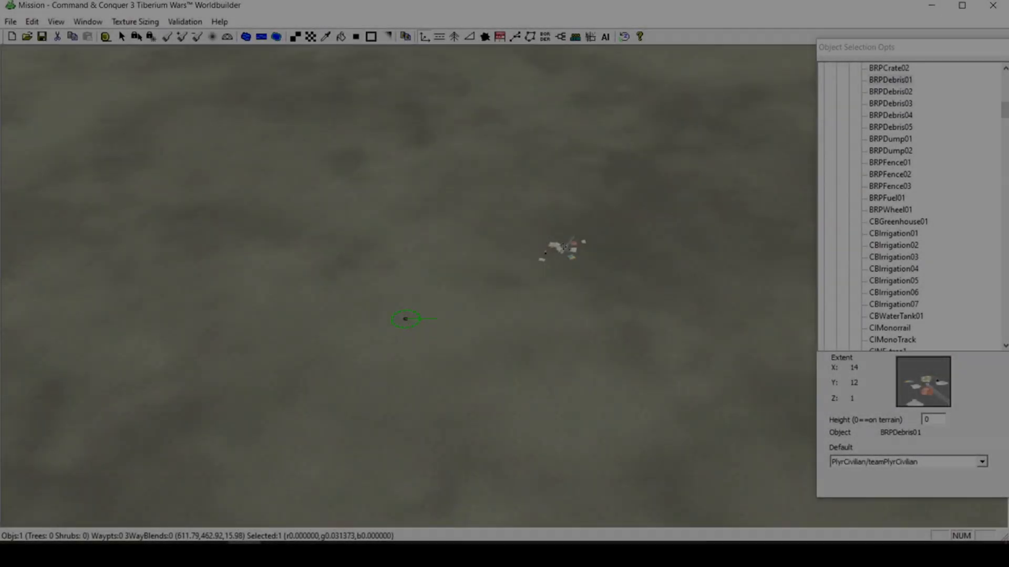
- Place another BRPDebris01 object on the terrain and set the level of detail to High
mouse_move(563, 247)
left_mouse_down()
mouse_move(383, 214)
mouse_move(305, 267)
left_mouse_up()
left_click(42, 24)
mouse_move(56, 22)
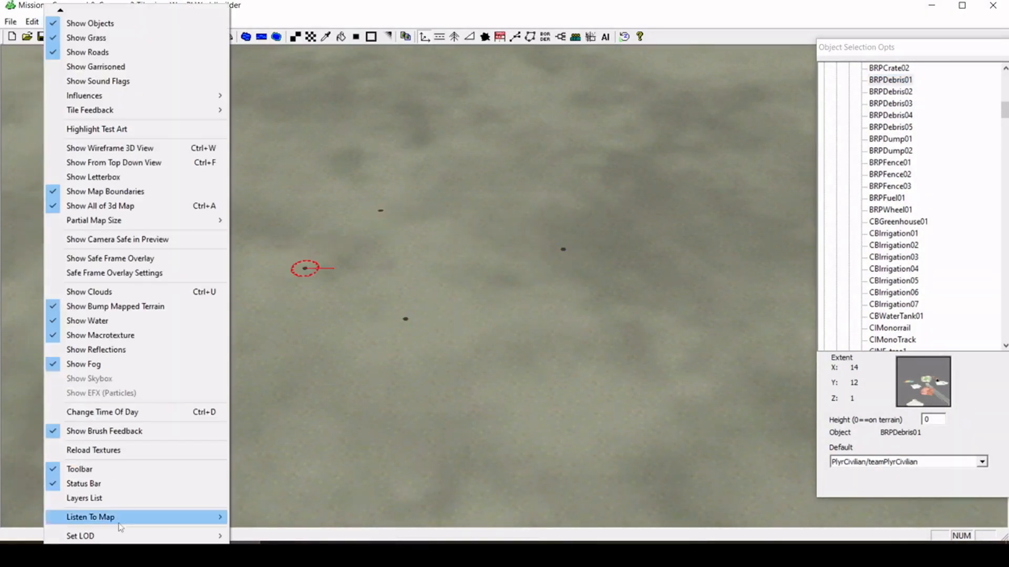
mouse_move(130, 537)
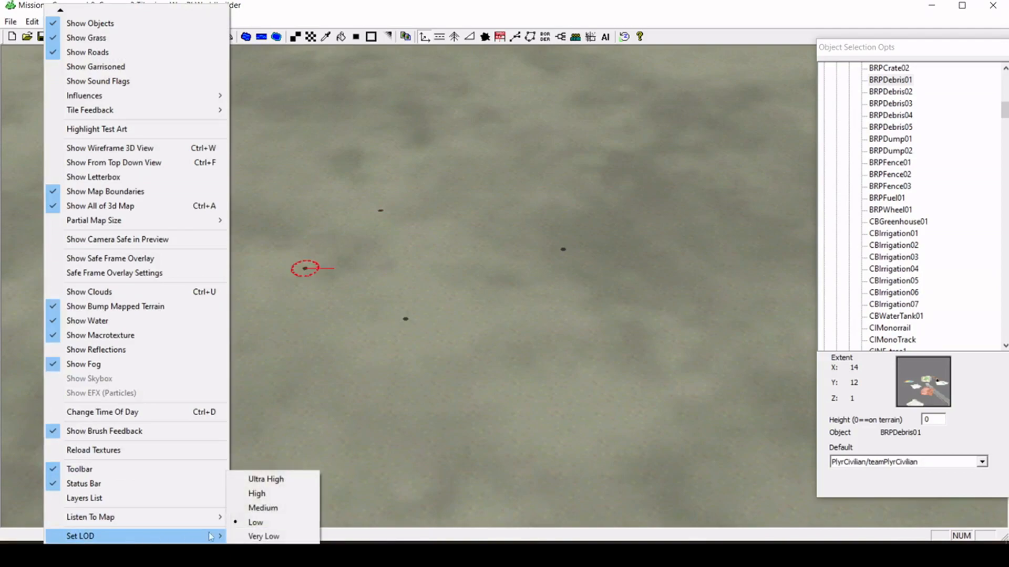
left_click(265, 496)
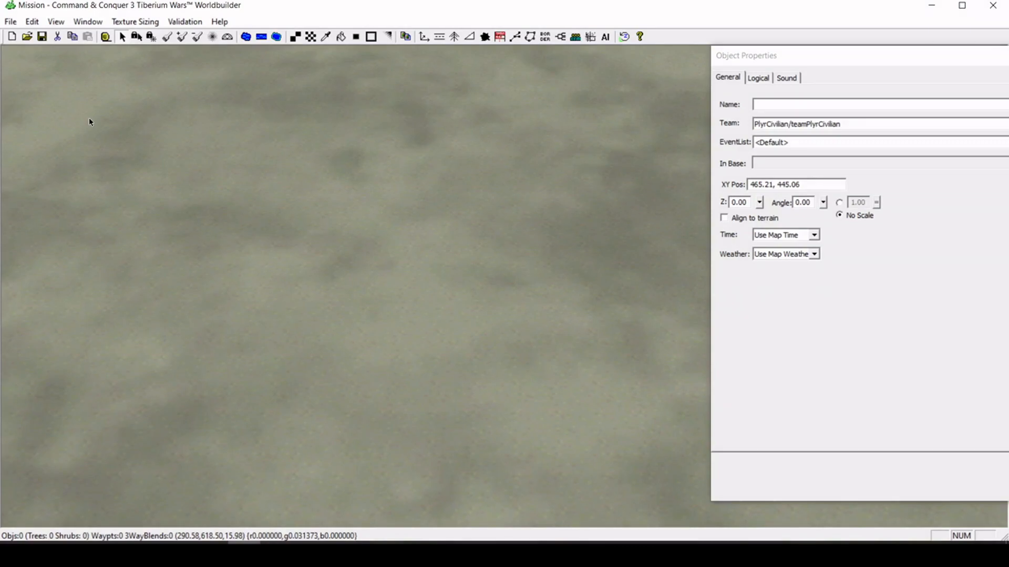
- Add the skirmish players to the map's player list
left_click(32, 21)
left_click(112, 442)
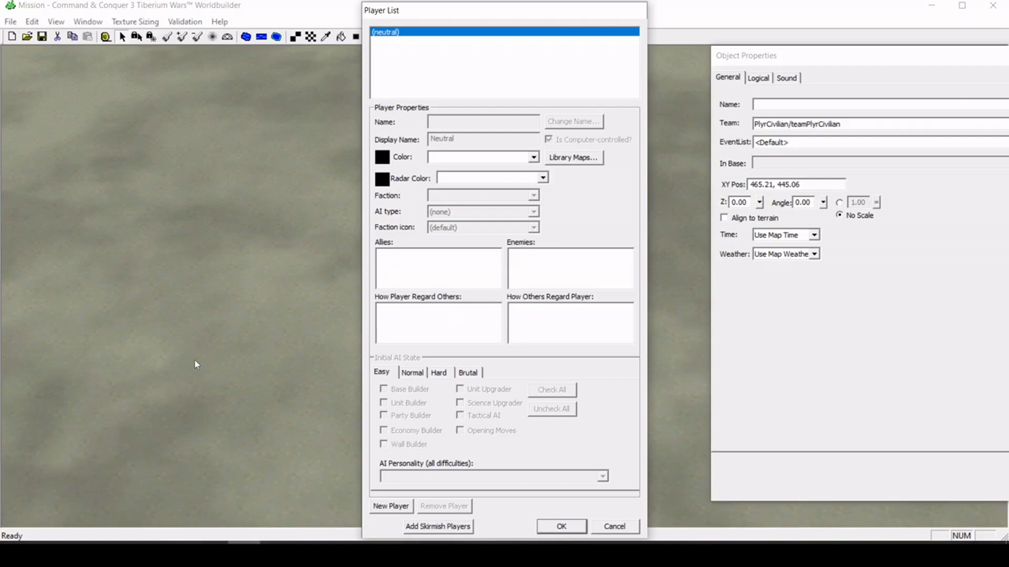
left_click(389, 507)
left_click(535, 319)
left_click(467, 527)
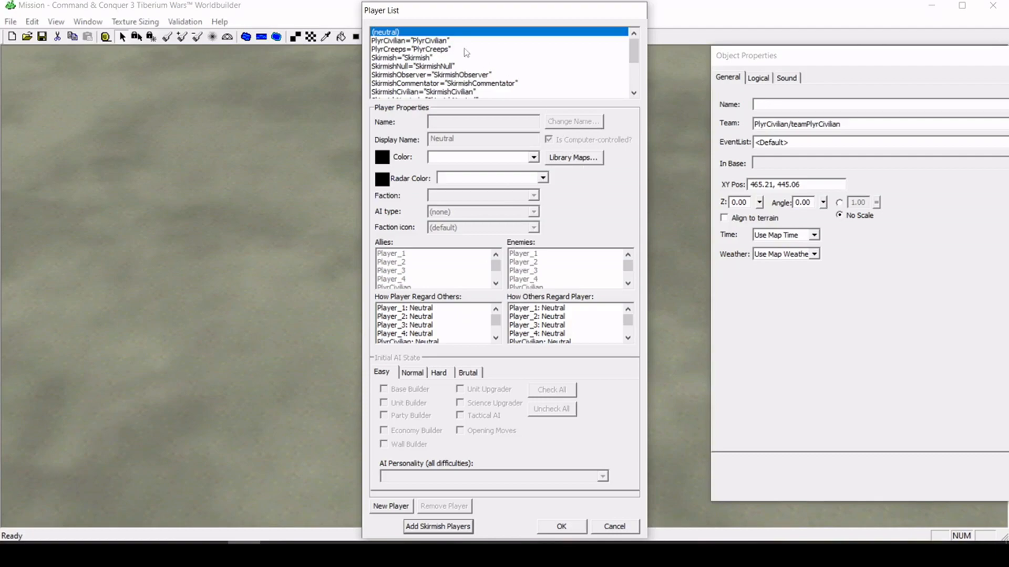
- Examine the properties of PlyrCivilian, SkirmishCivilian and another skirmish player in the player list
left_click(445, 42)
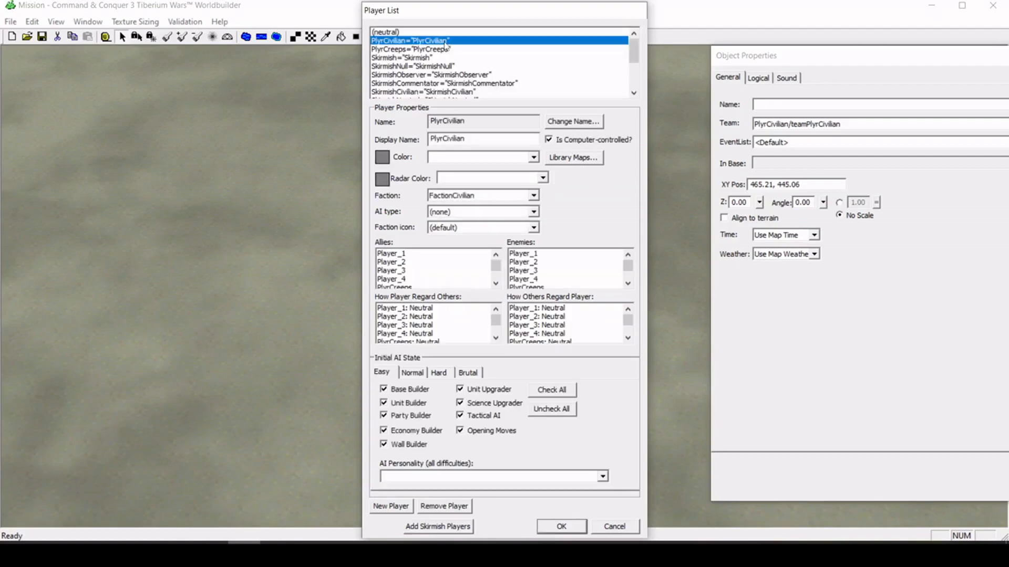
left_click(466, 92)
scroll(526, 50, "down", 1)
left_click(468, 75)
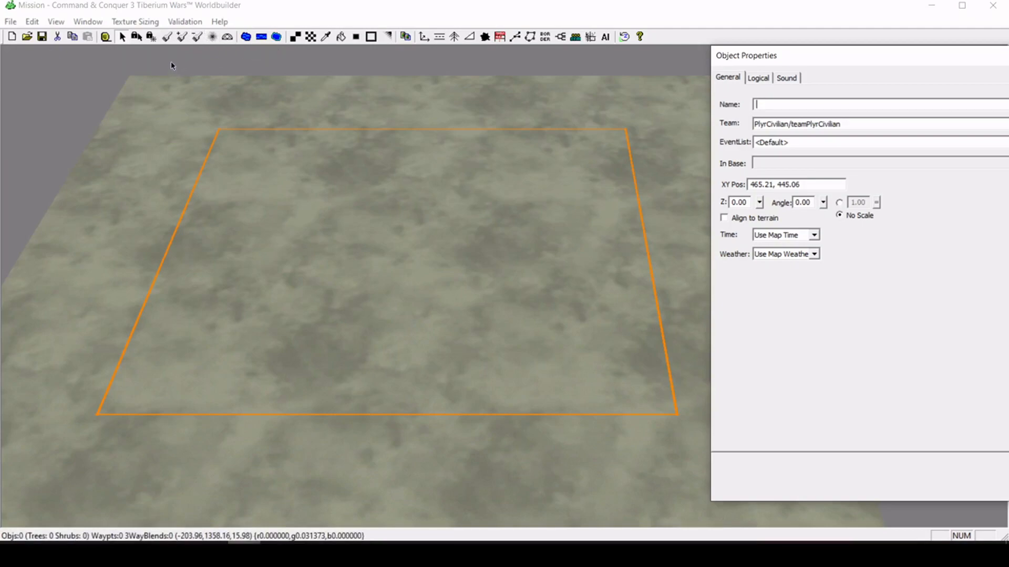
- Set the height brush to a width of 10 cells, a feather width of 0 and a height of 48 feet
left_click(168, 41)
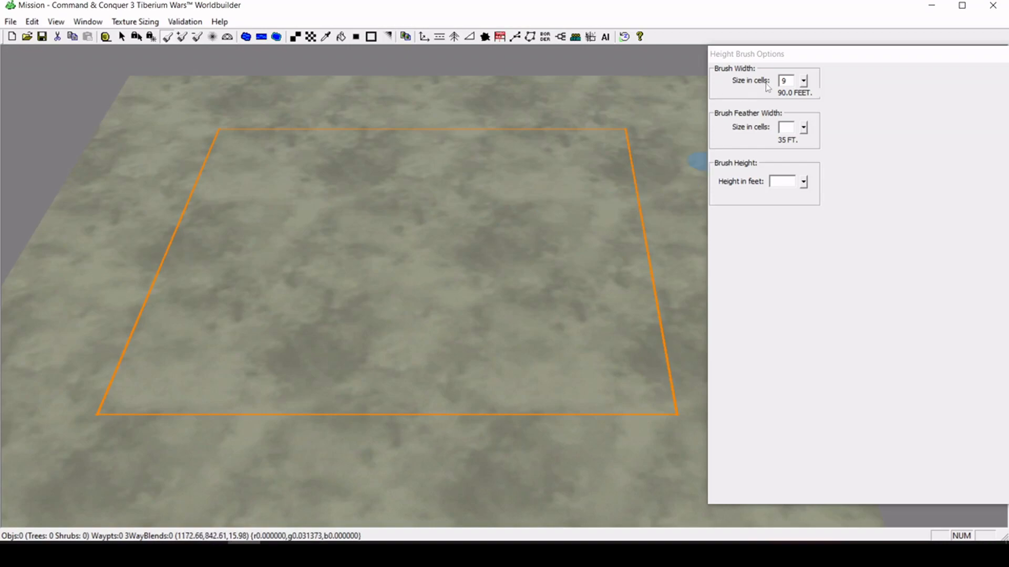
left_click(804, 80)
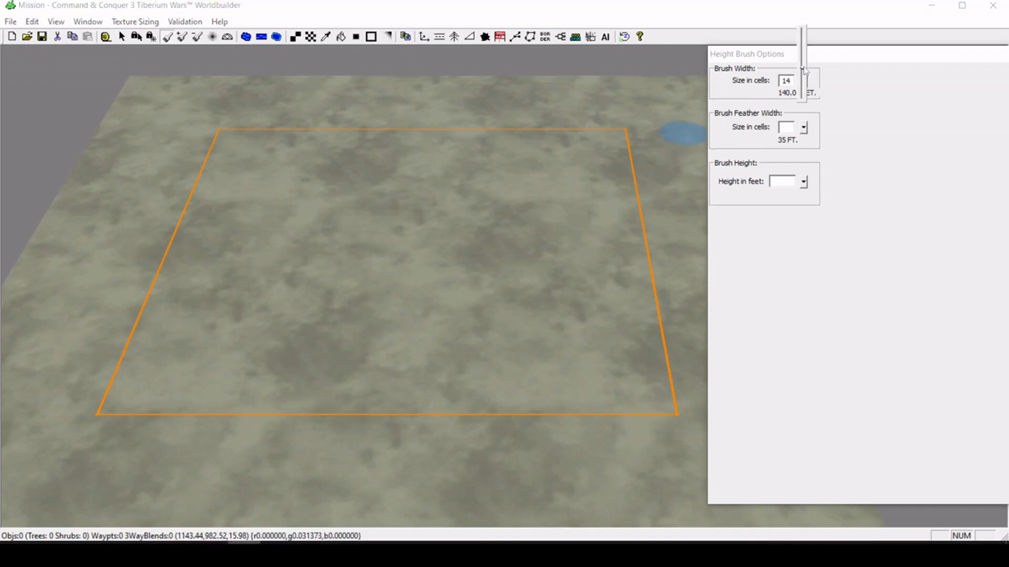
left_click(803, 74)
left_click(803, 128)
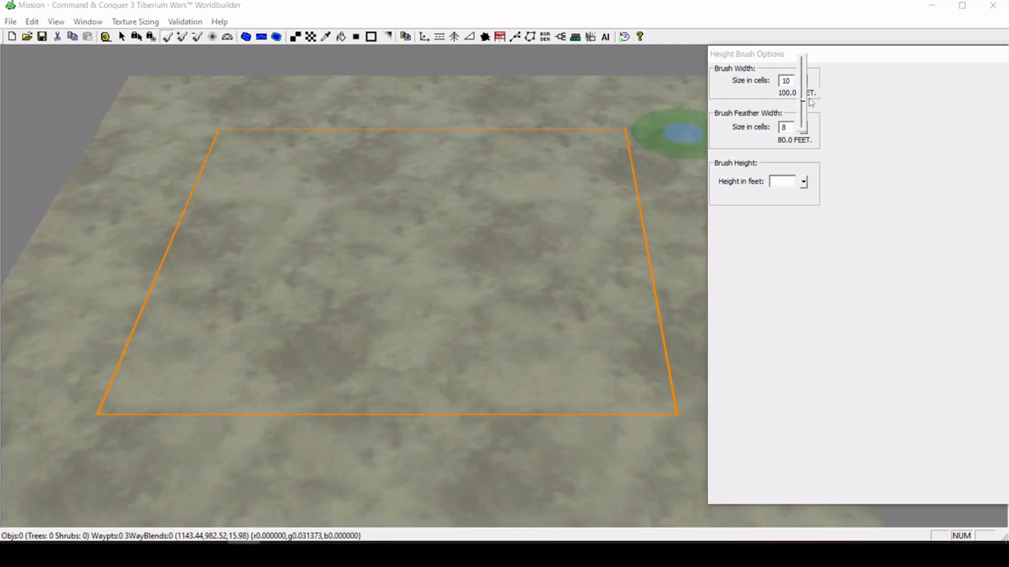
left_click_drag(809, 102, 809, 133)
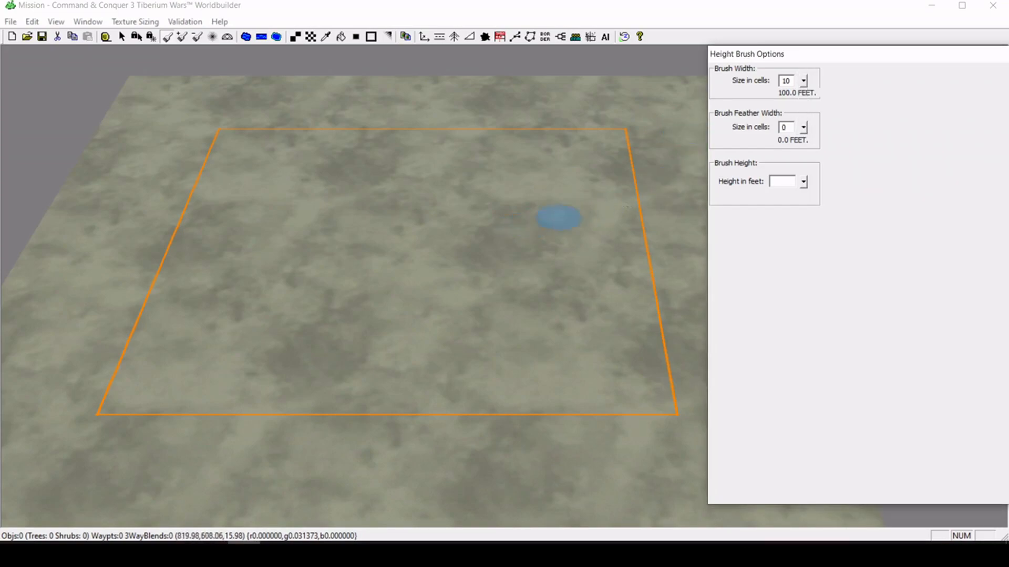
left_click_drag(806, 184, 809, 169)
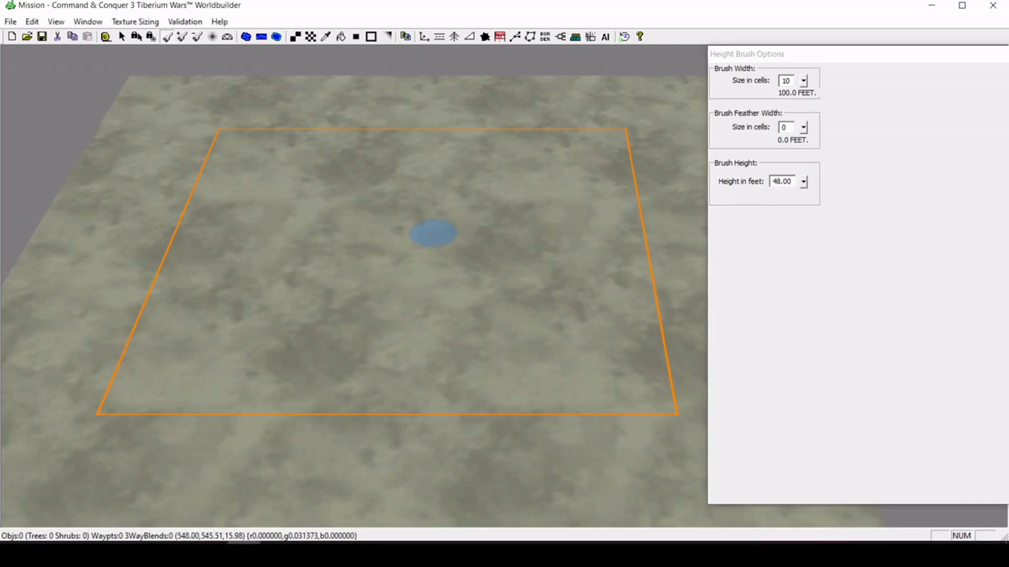
- Raise three separate round plateaus around the middle of the bordered map area with the height brush
left_click(438, 232)
left_click(513, 266)
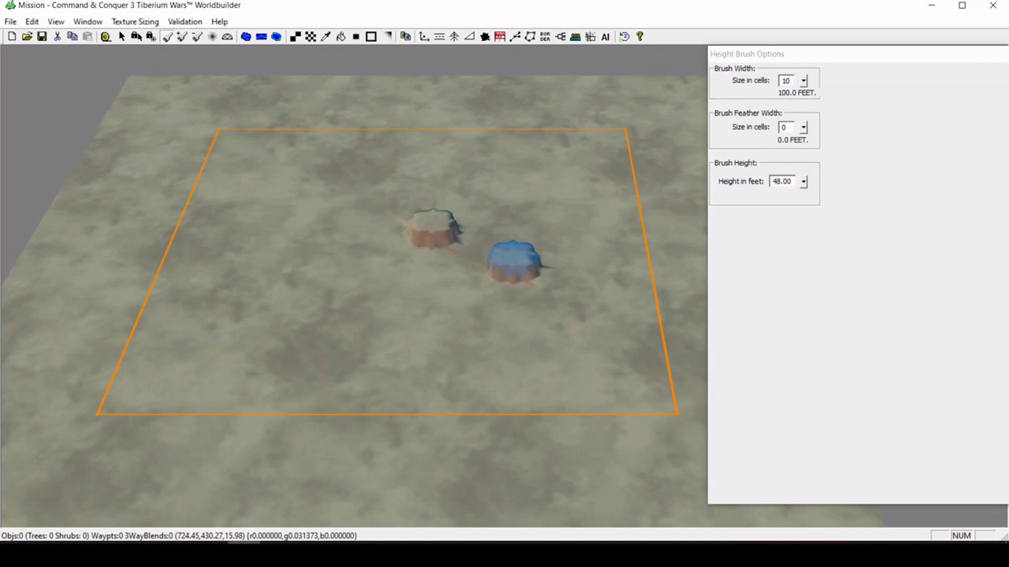
left_click(338, 288)
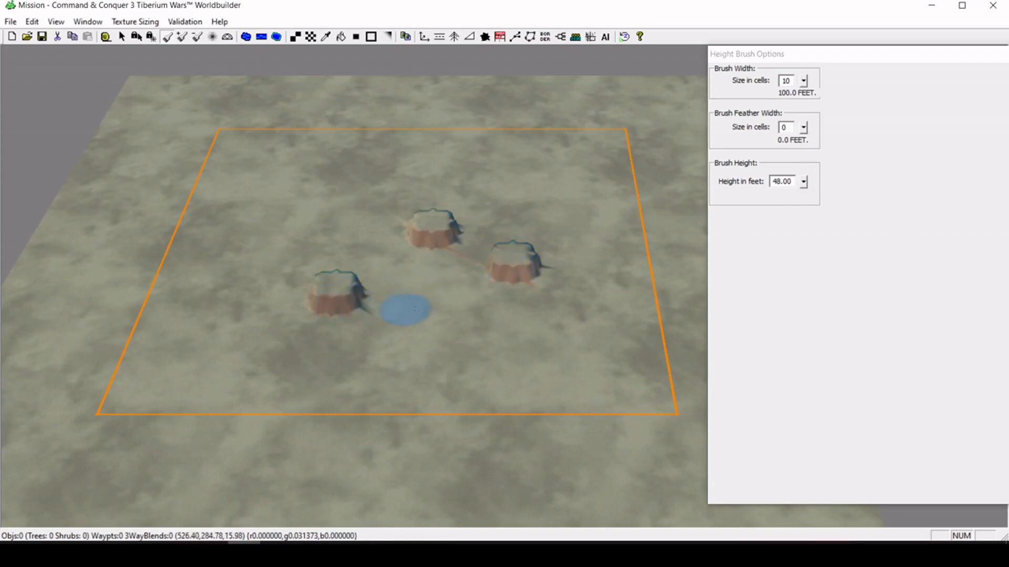
- Raise a hill near the map area's far left corner and lower the farthest plateau into a crater, using the 8-cell terrain brush
left_click(197, 38)
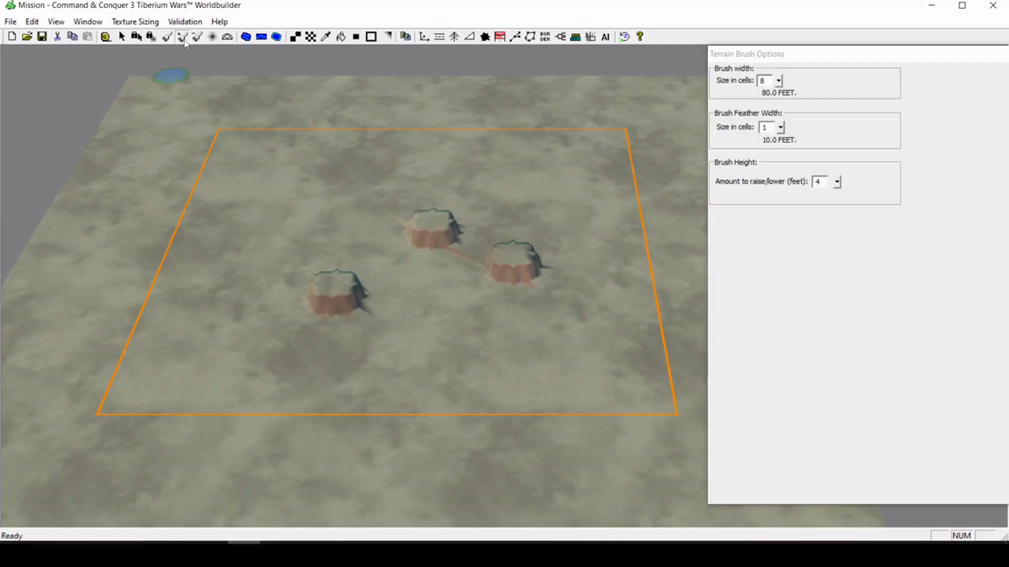
mouse_move(339, 181)
left_mouse_down()
mouse_move(327, 167)
mouse_move(341, 170)
mouse_move(299, 163)
left_mouse_up()
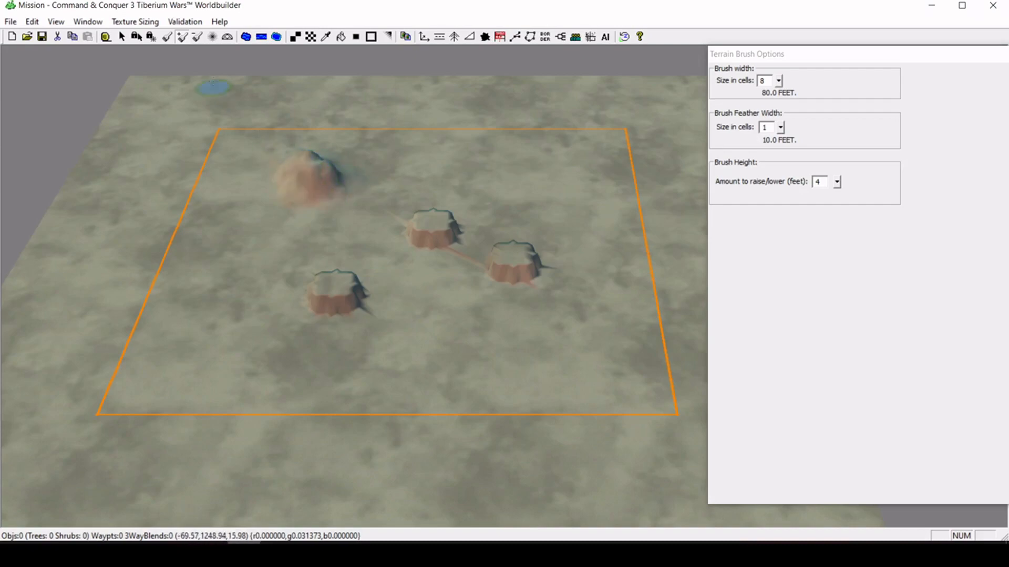
left_click_drag(434, 227, 426, 236)
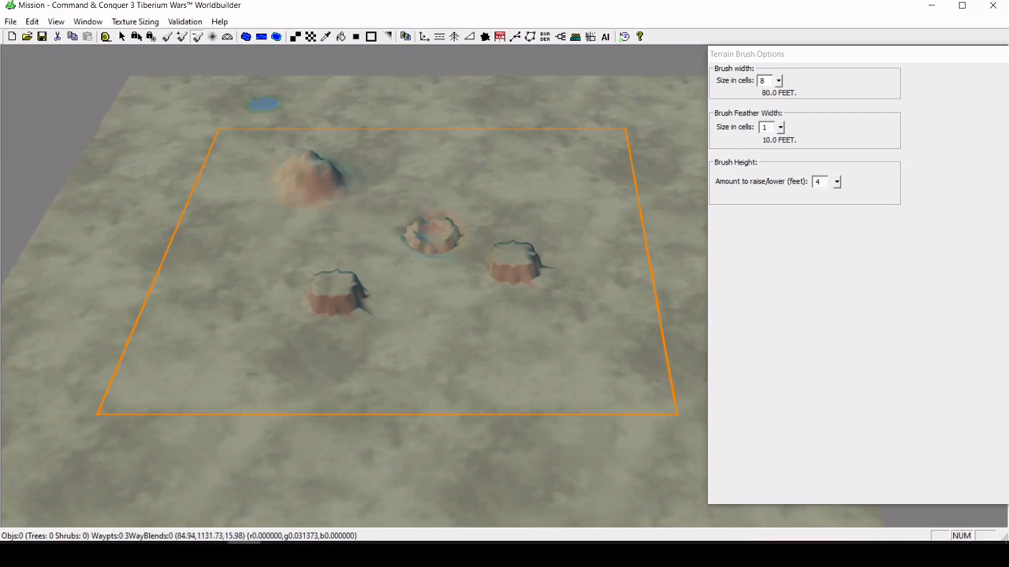
- Smooth the crater and the plateau beside it with the feather brush at width 10, radius 1 and rate 4
left_click(212, 37)
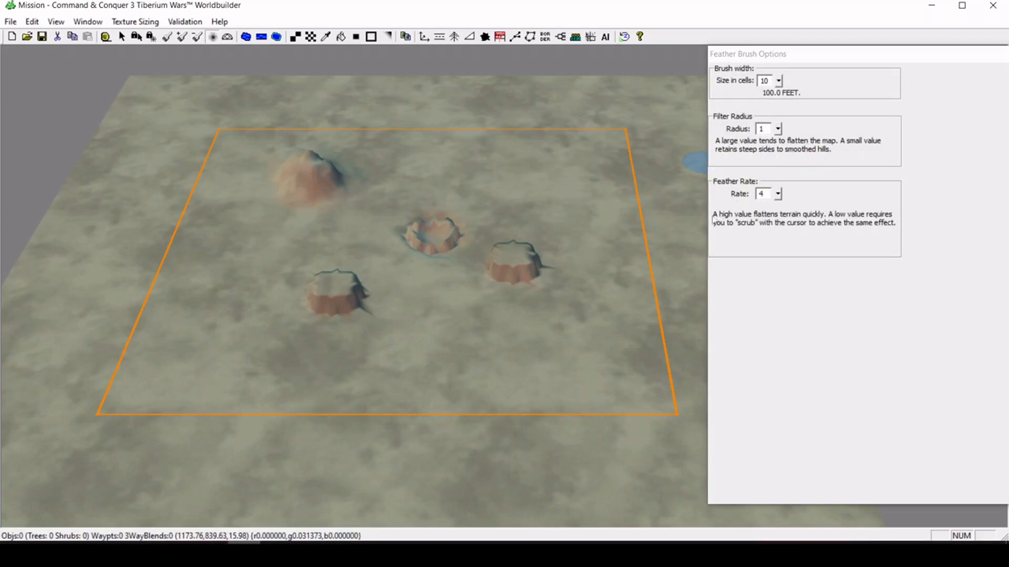
mouse_move(435, 240)
left_mouse_down()
mouse_move(427, 234)
mouse_move(436, 234)
left_mouse_up()
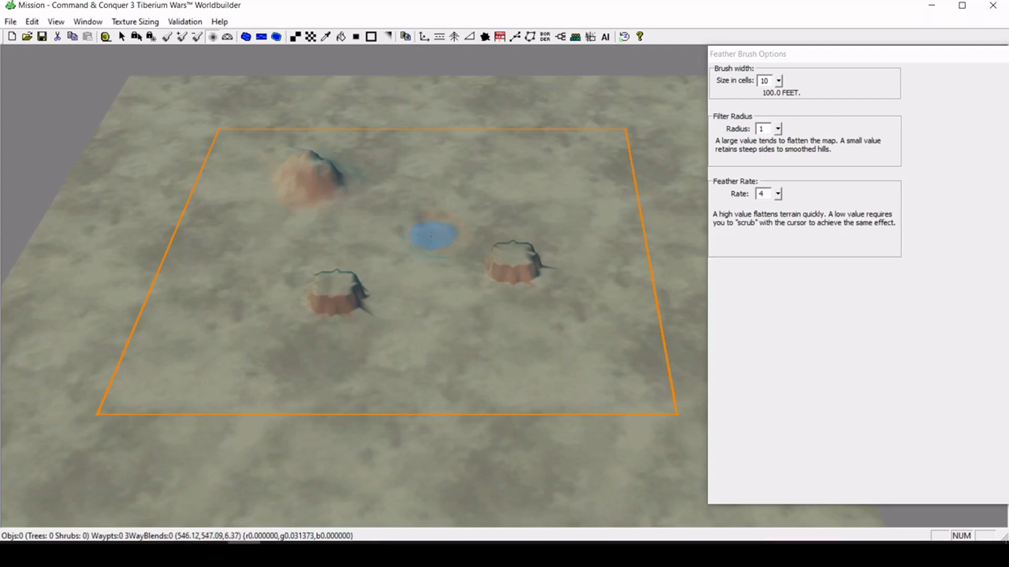
left_click_drag(518, 269, 514, 256)
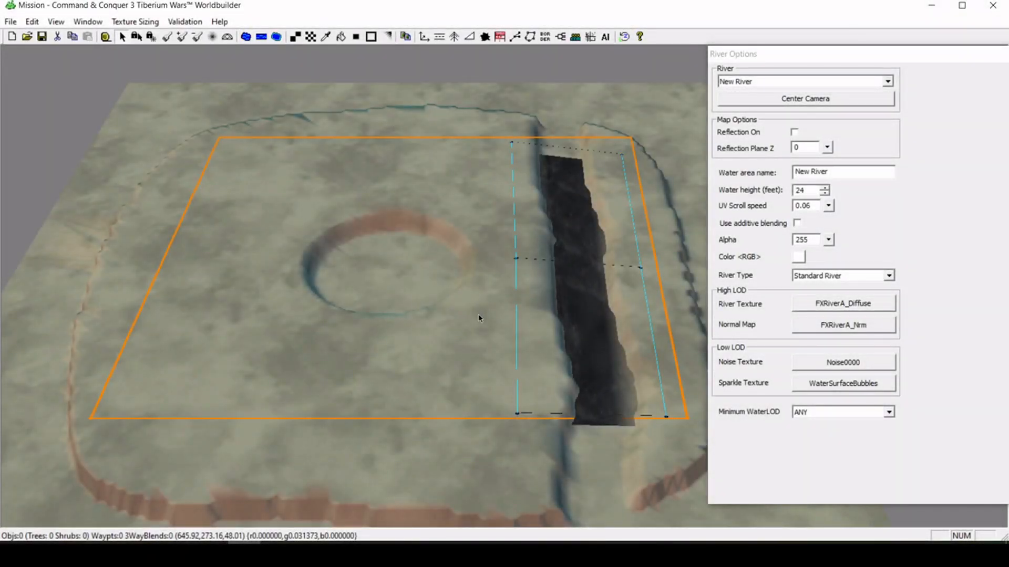
- Outline a five-point lake area around the circular pit beside the river
left_click(246, 37)
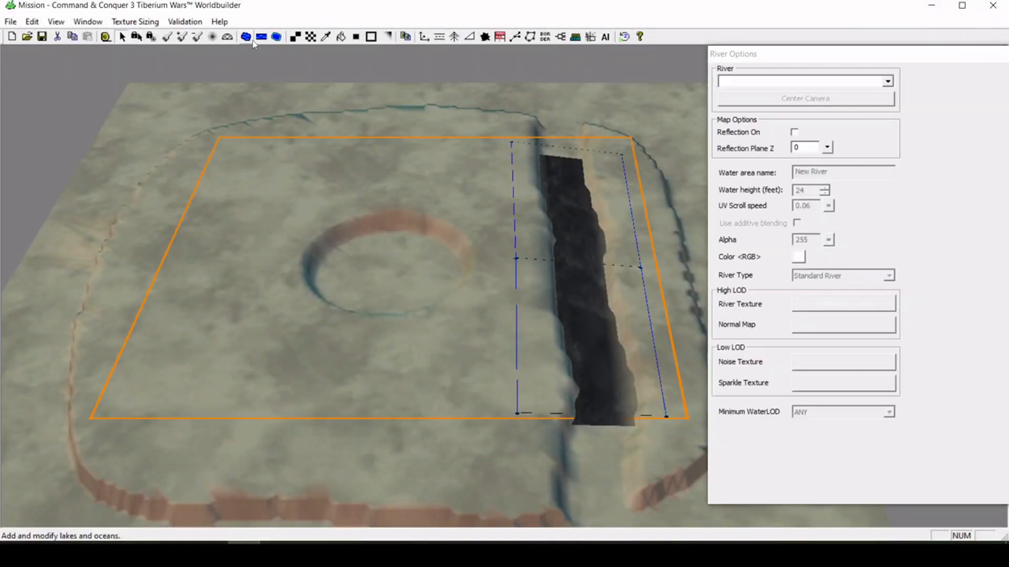
left_click(284, 288)
left_click(360, 330)
left_click(471, 310)
left_click(477, 200)
double_click(337, 201)
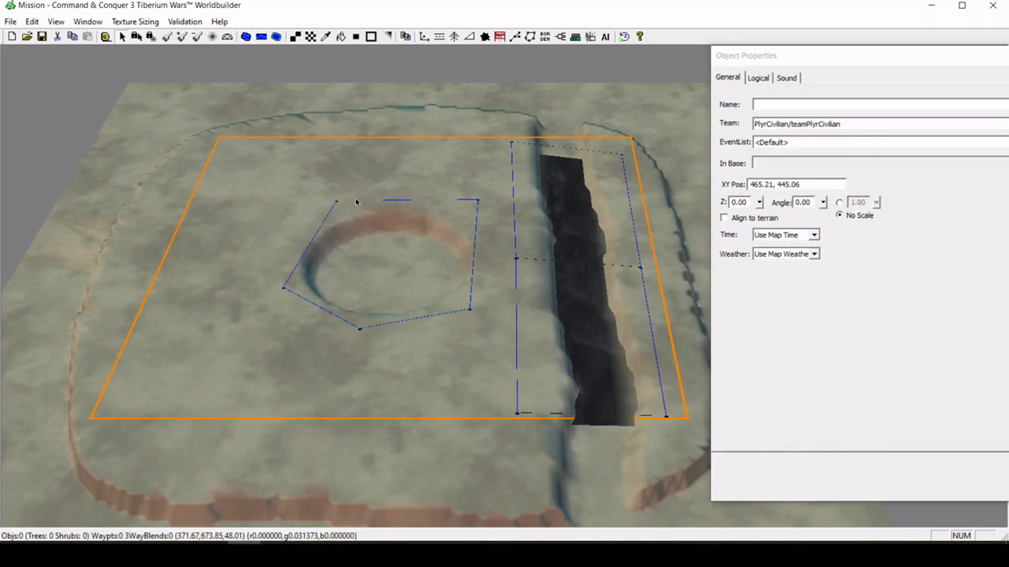
- Set the new lake's water height to 44 feet
double_click(800, 224)
type("44")
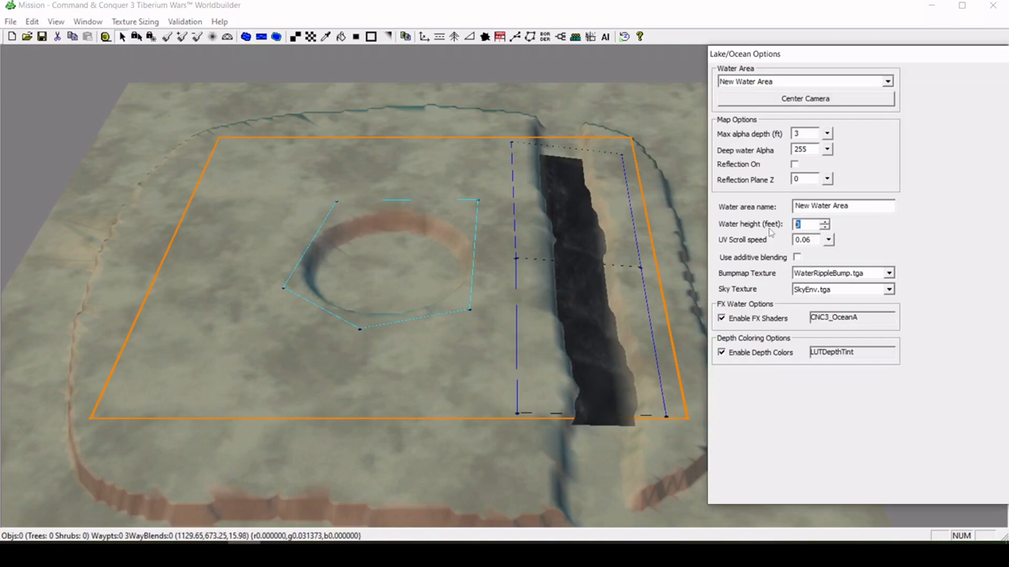
left_click(398, 350)
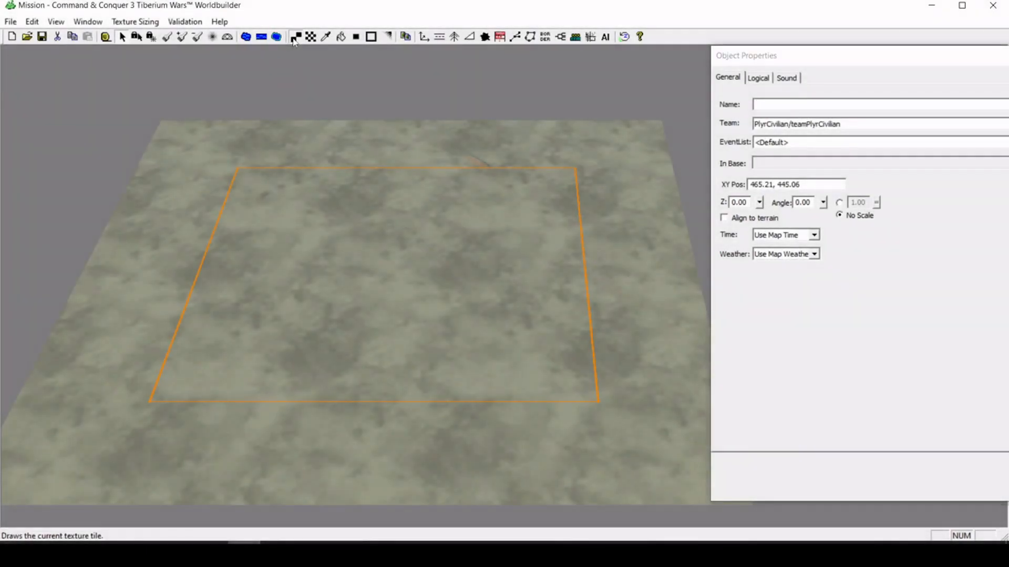
- Switch to the large-tile texture brush and choose the CliffRedZone03-256 texture from the Cliff group
left_click(370, 37)
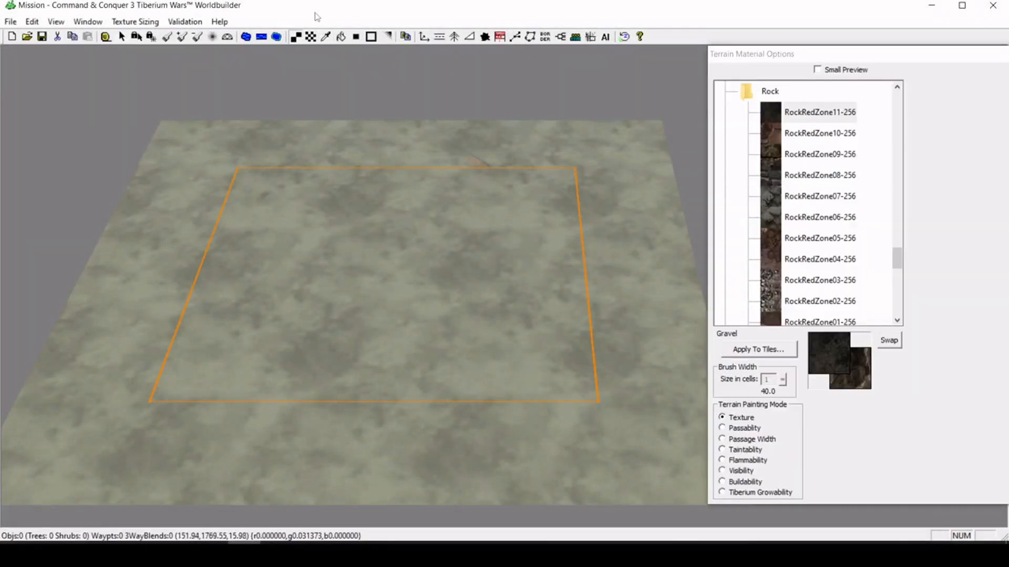
left_click(295, 36)
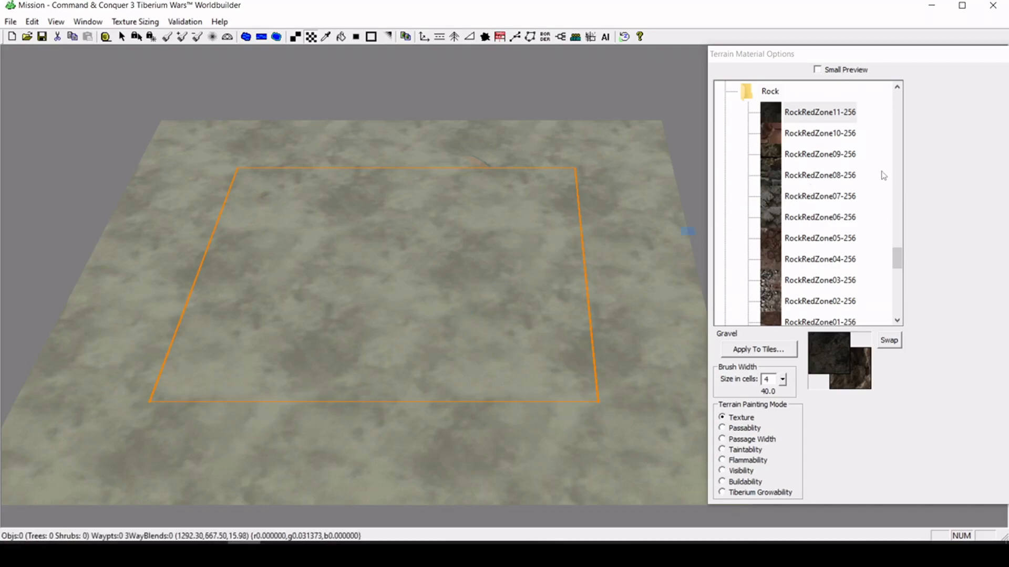
scroll(882, 175, "down", 3)
scroll(882, 174, "up", 5)
left_click(770, 217)
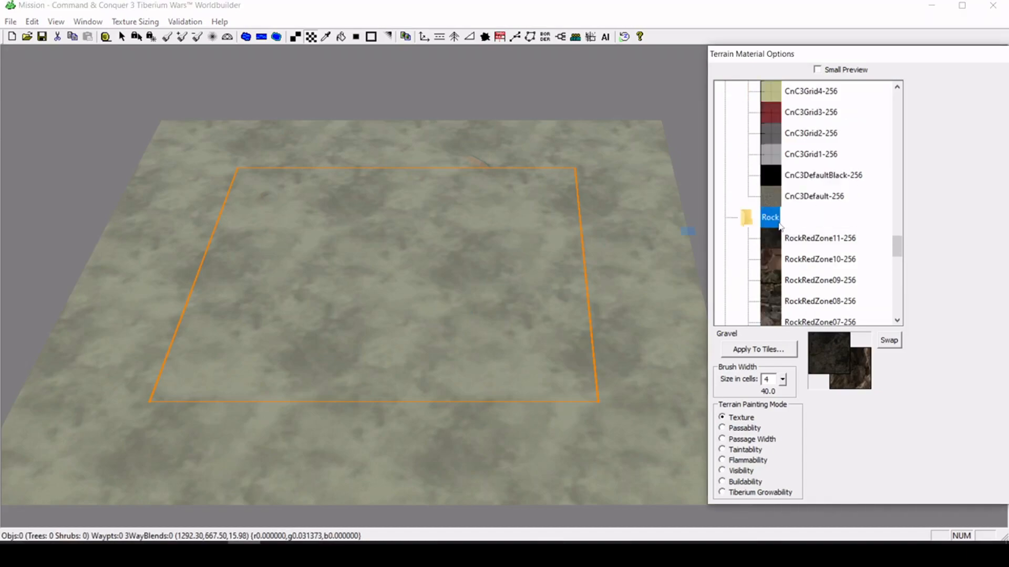
double_click(779, 224)
double_click(768, 238)
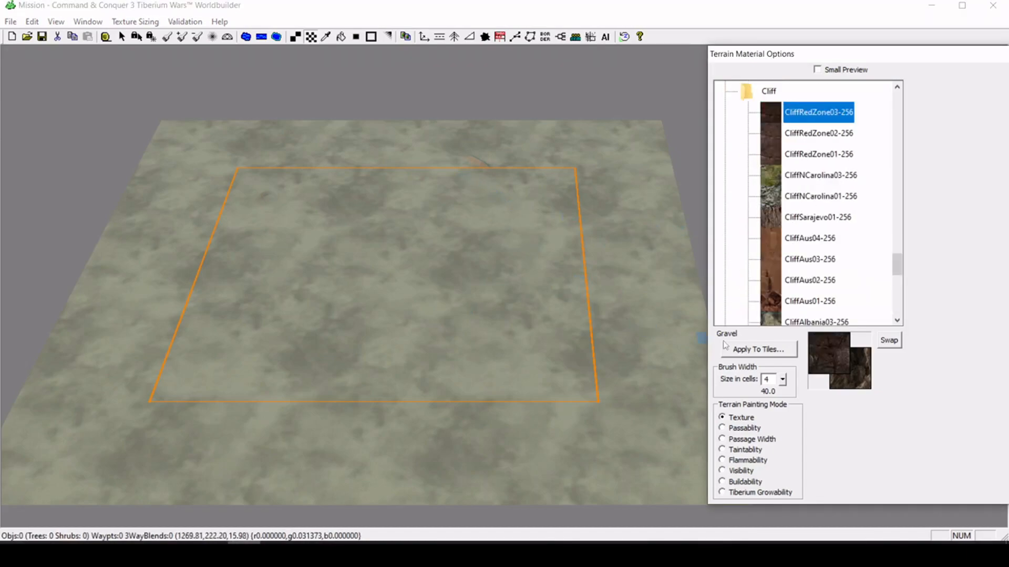
- Widen the texture brush to 59 cells and paint a square cliff patch in the middle of the map
left_click_drag(788, 379, 781, 341)
left_click(410, 295)
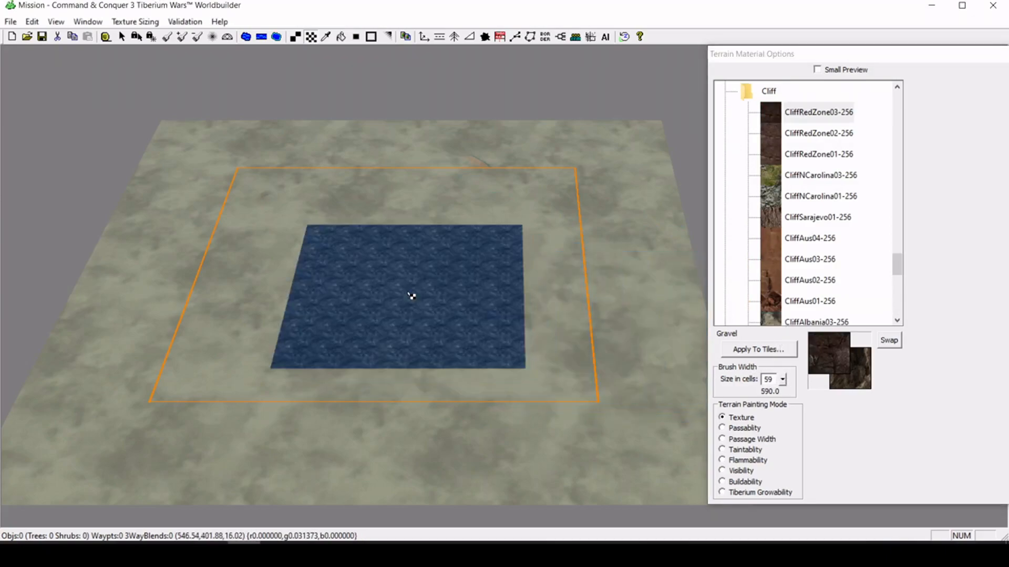
- Set the brush width to 34 cells and sample the textures of the cliff patch and the surrounding ground with the eyedropper
left_click_drag(784, 380, 785, 394)
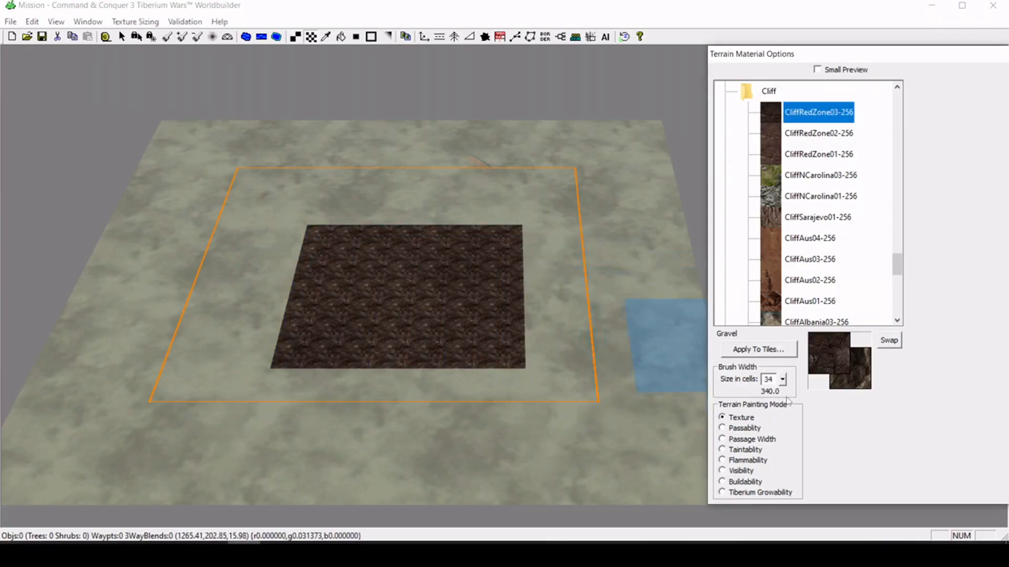
left_click(325, 37)
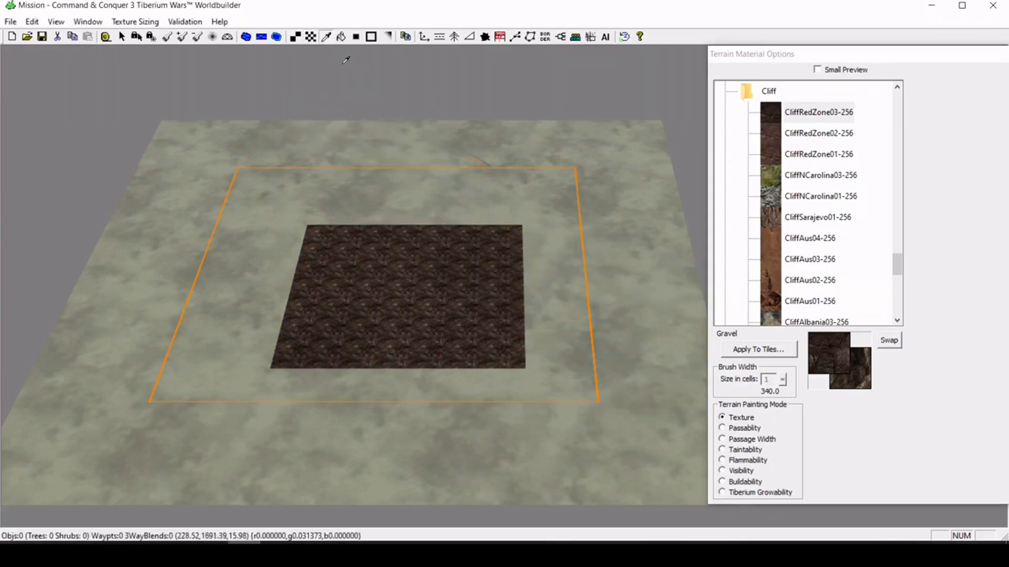
left_click(517, 234)
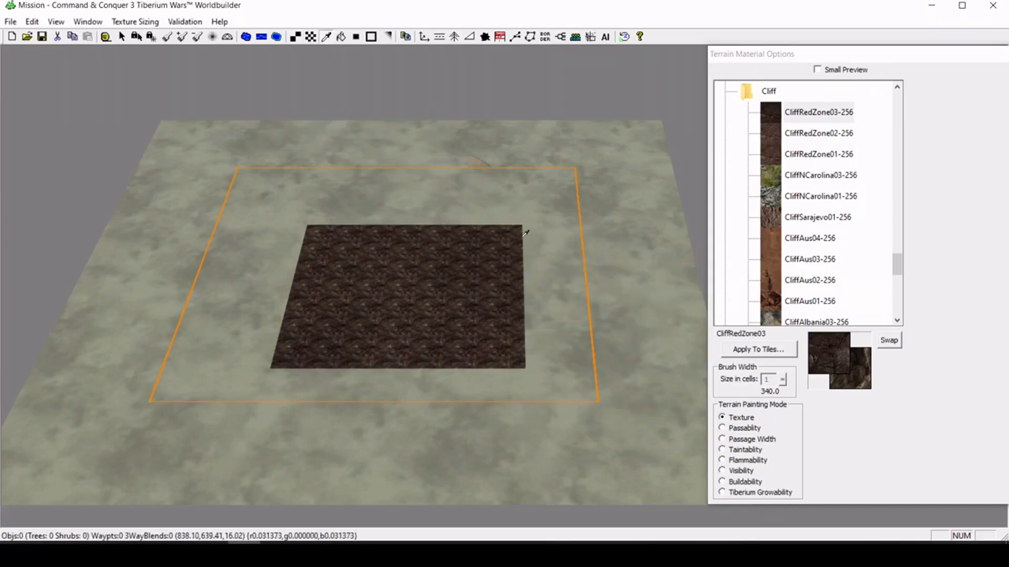
left_click(620, 216)
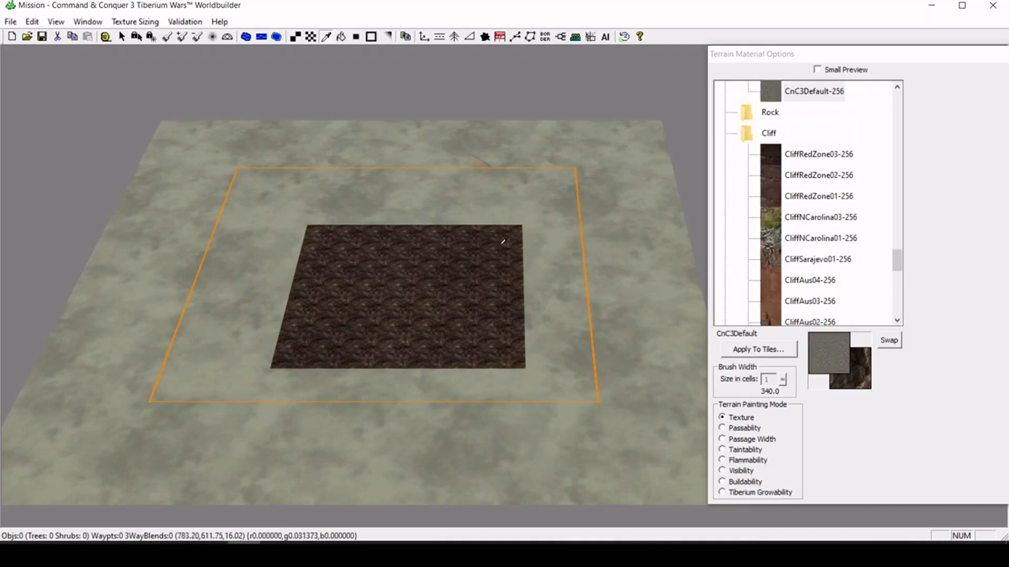
- Pick up the CliffRedZone03 texture from the patch and flood-fill the surrounding ground with it
left_click(473, 243)
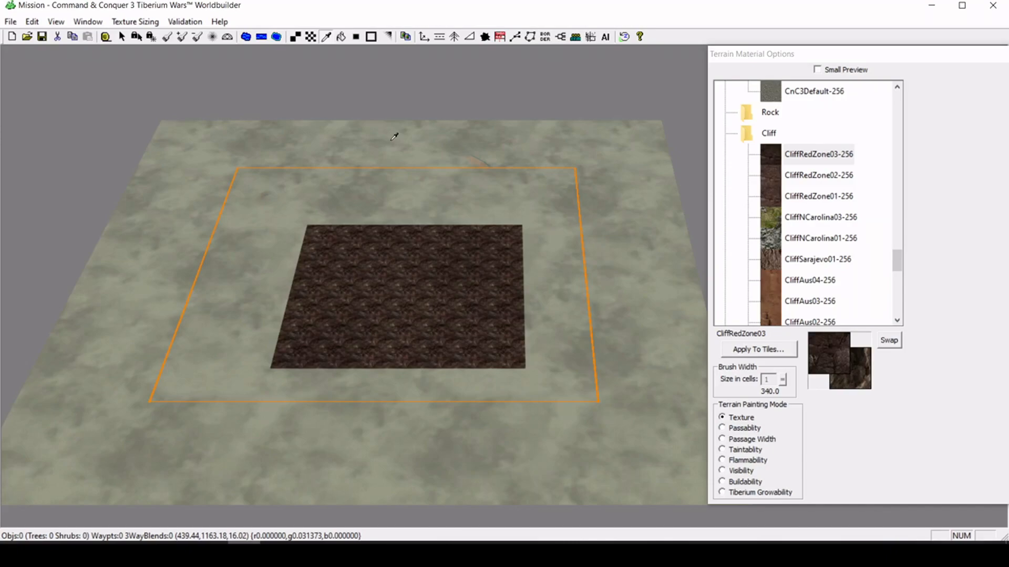
left_click(341, 36)
left_click(578, 148)
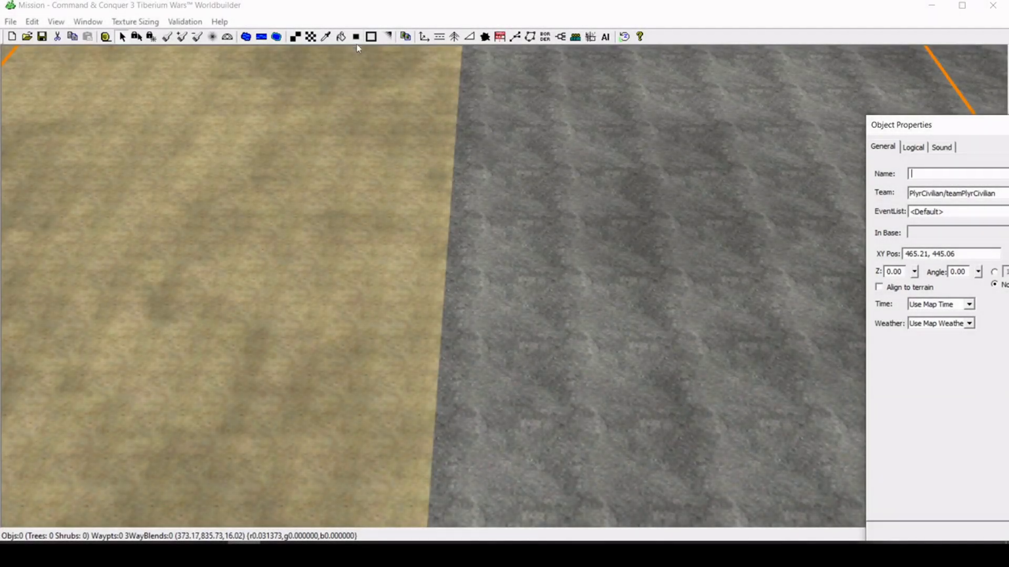
- Undo the first edge blend on the sandy ground and auto-blend its boundary with the grey dirt using the outlined-square blend tool
left_click(372, 38)
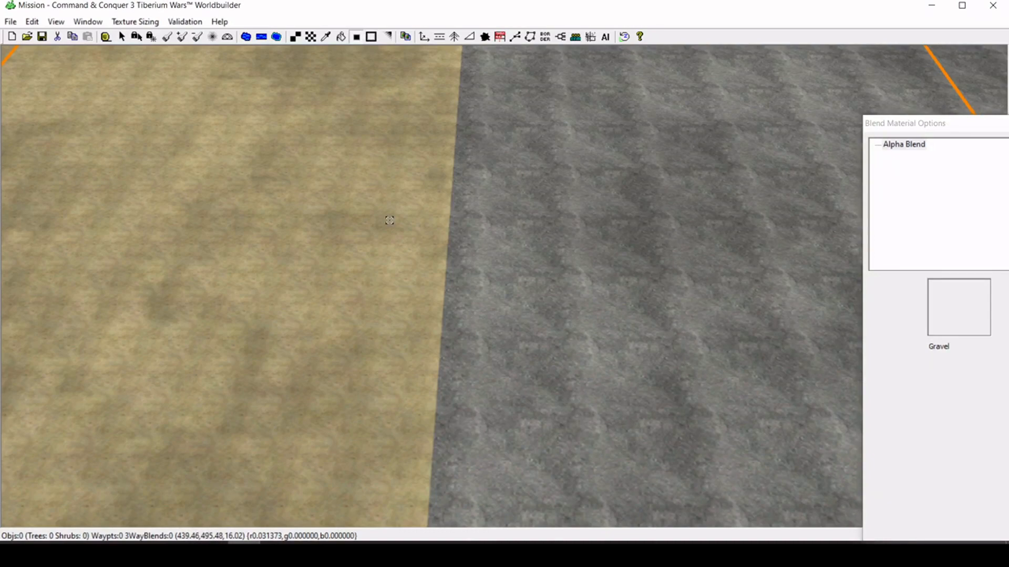
left_click(389, 220)
left_click(32, 22)
left_click(43, 37)
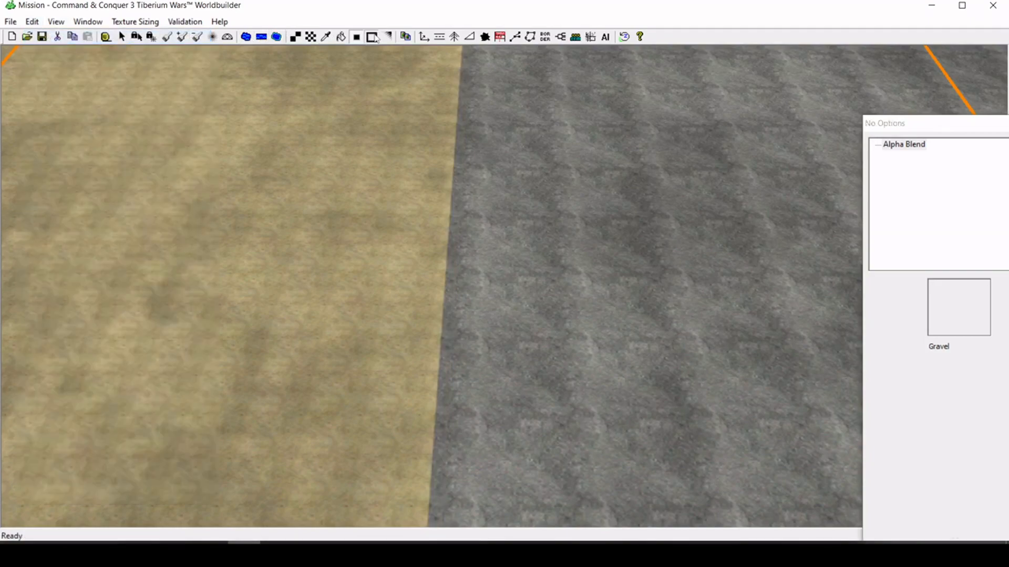
left_click(355, 193)
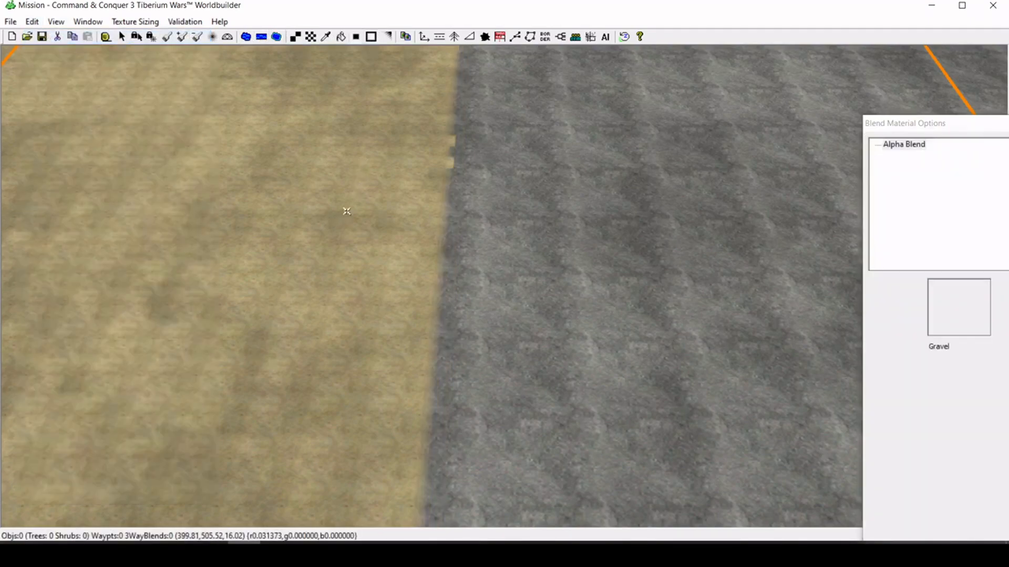
- Sample the grey DirtGermany02 texture and paint over an unblended notch on the boundary with a 2-cell brush
right_click_drag(347, 216, 349, 104)
scroll(314, 231, "up", 6)
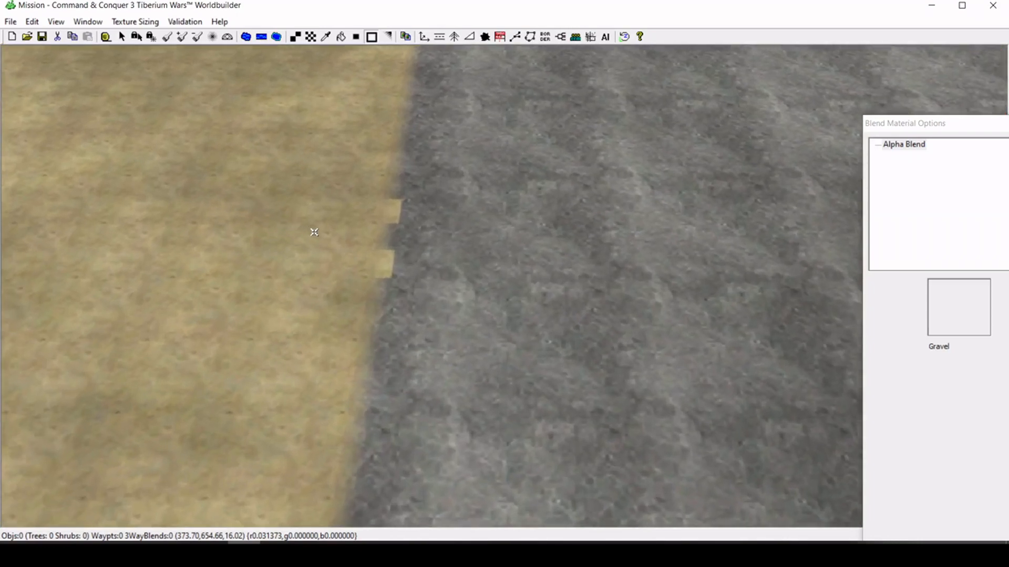
right_click_drag(313, 231, 289, 206)
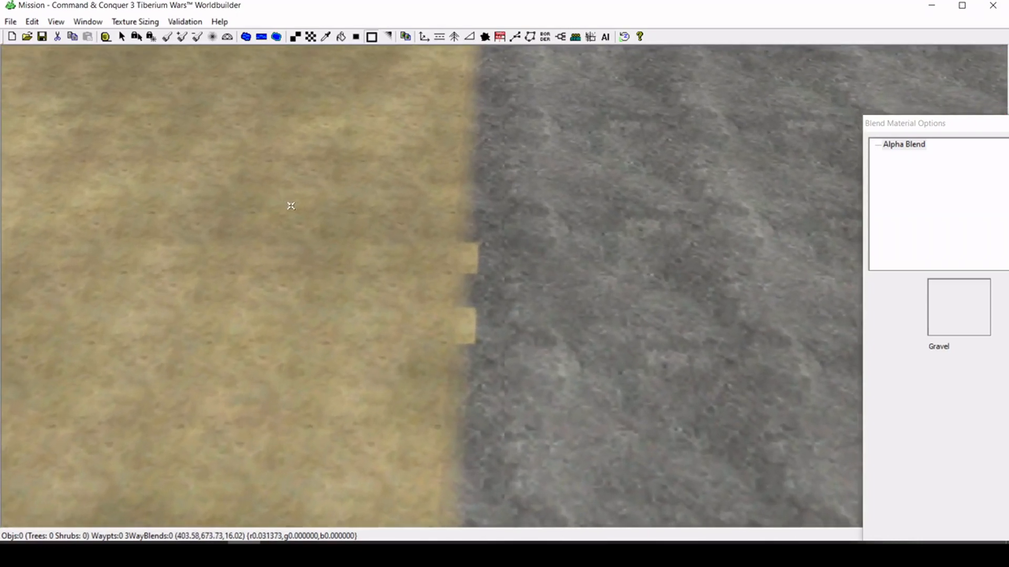
left_click(325, 37)
left_click(586, 199)
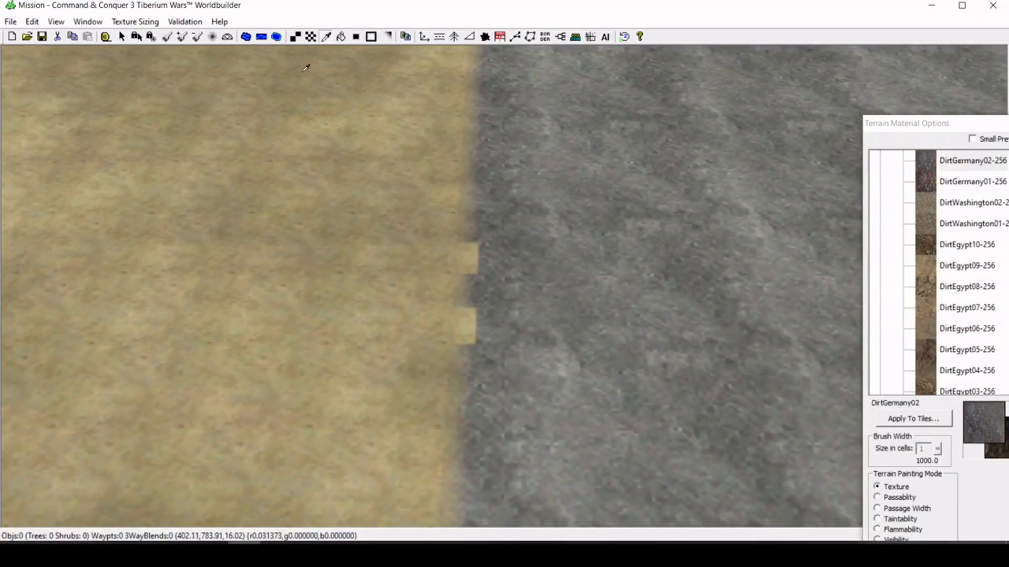
left_click(311, 37)
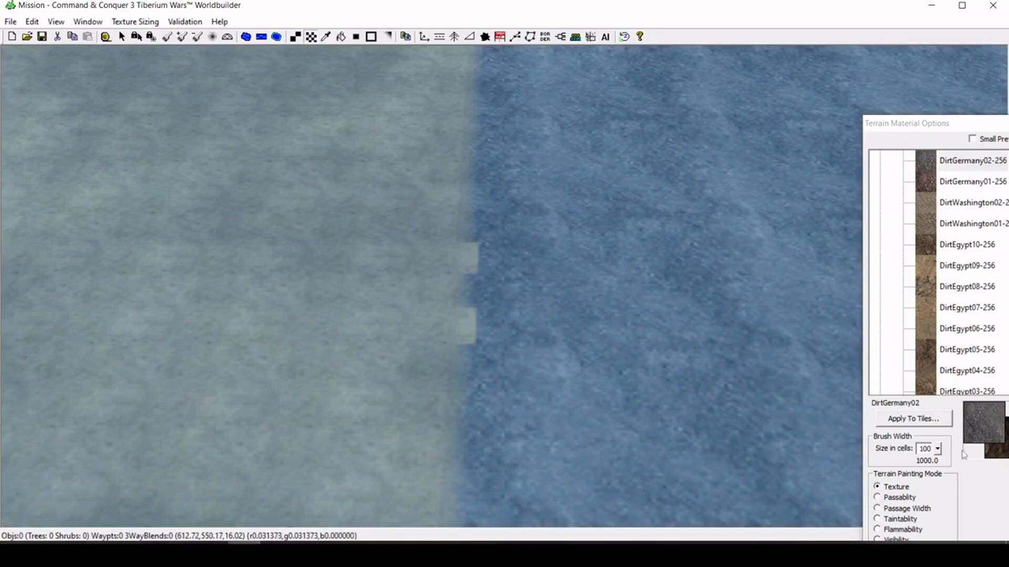
left_click_drag(937, 448, 937, 522)
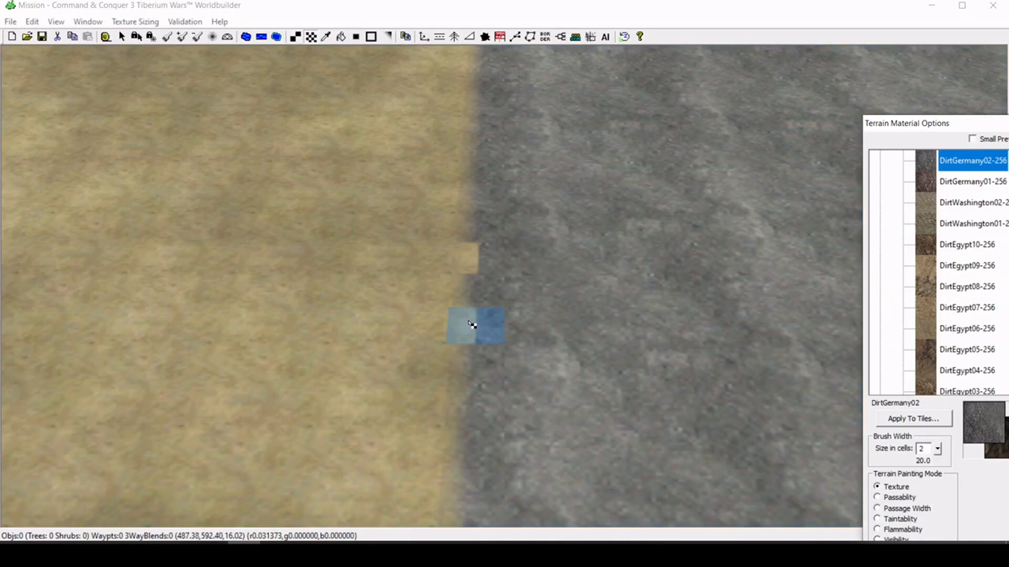
left_click(471, 330)
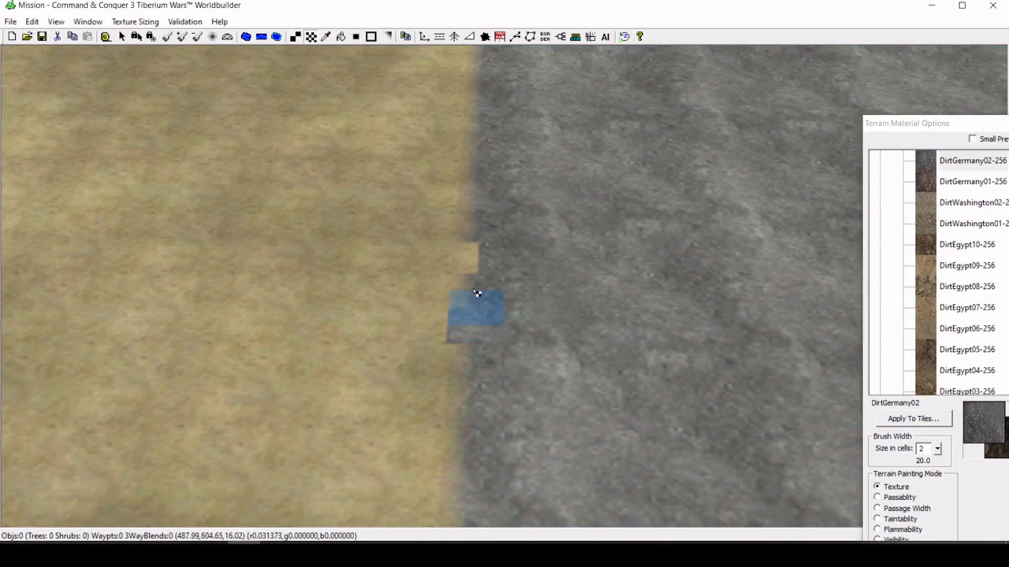
left_click(356, 37)
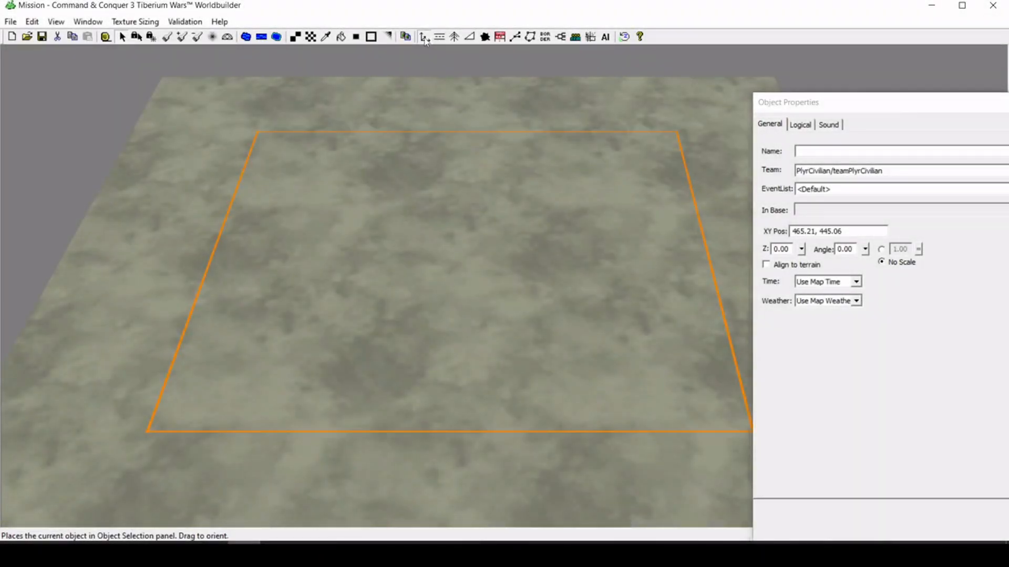
- Start the object placement tool and expand the Alien, GDI, Nod and Civilian groups under ByNativeType
left_click(424, 36)
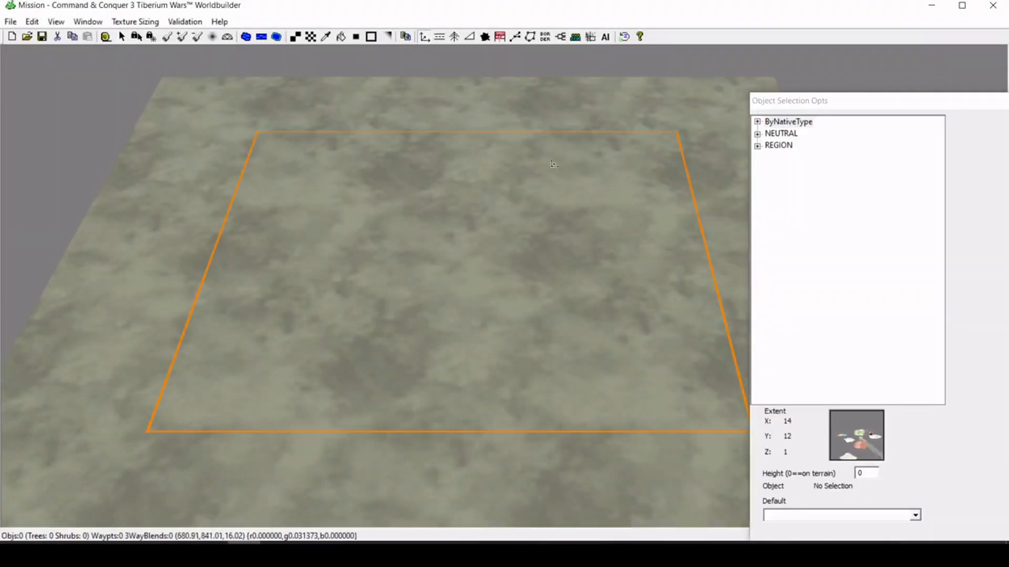
left_click(757, 121)
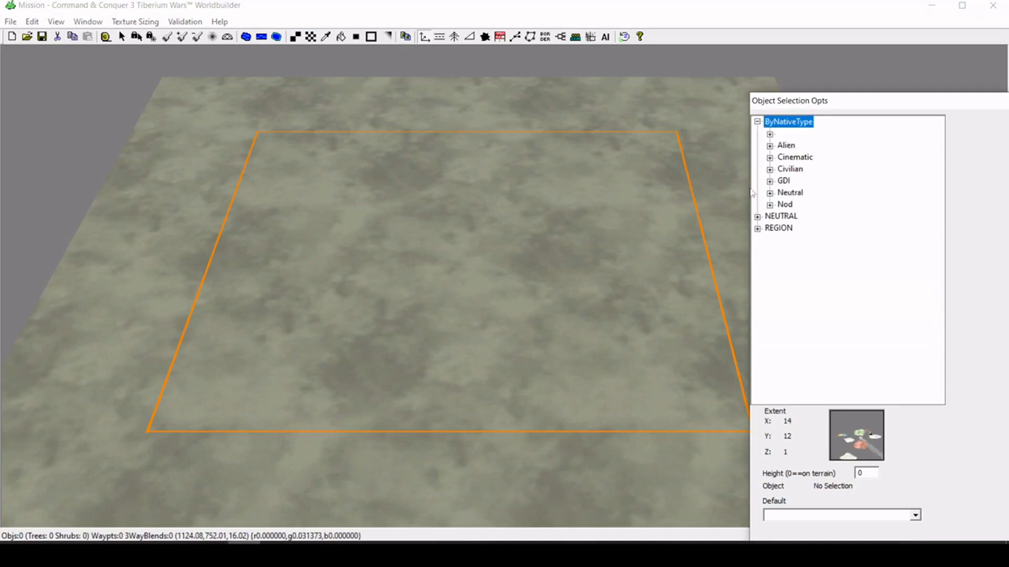
left_click(770, 145)
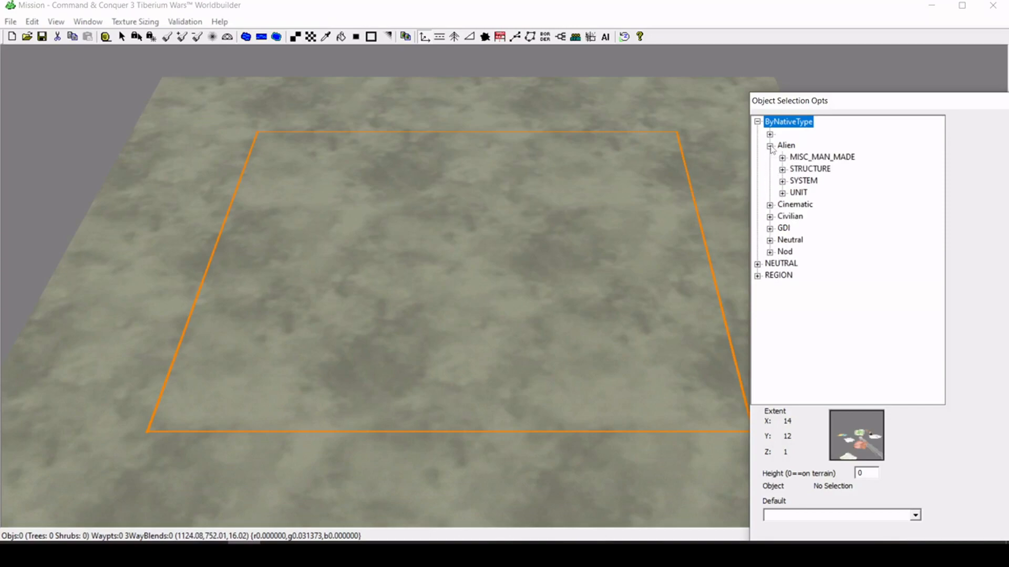
left_click(769, 228)
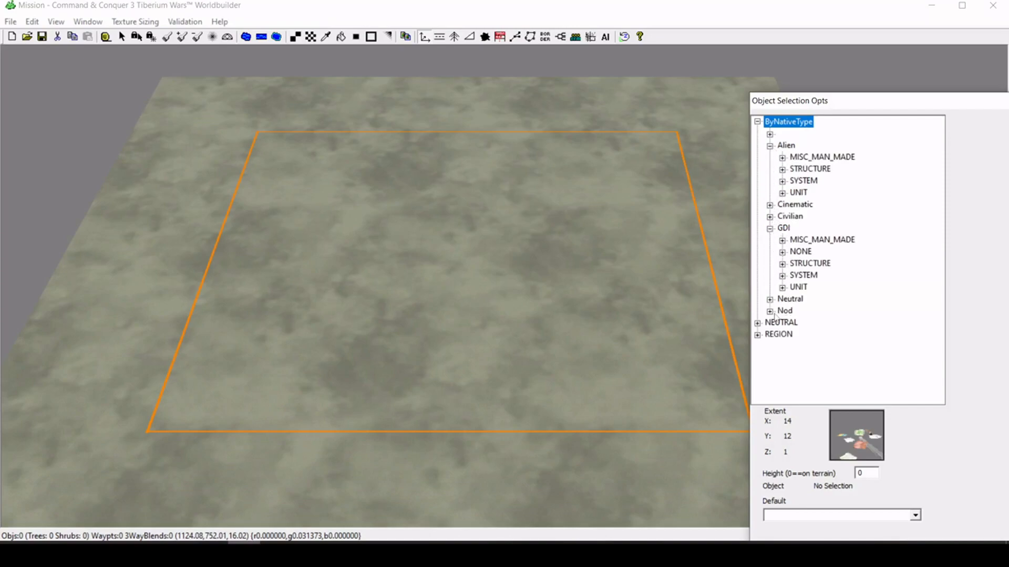
left_click(770, 311)
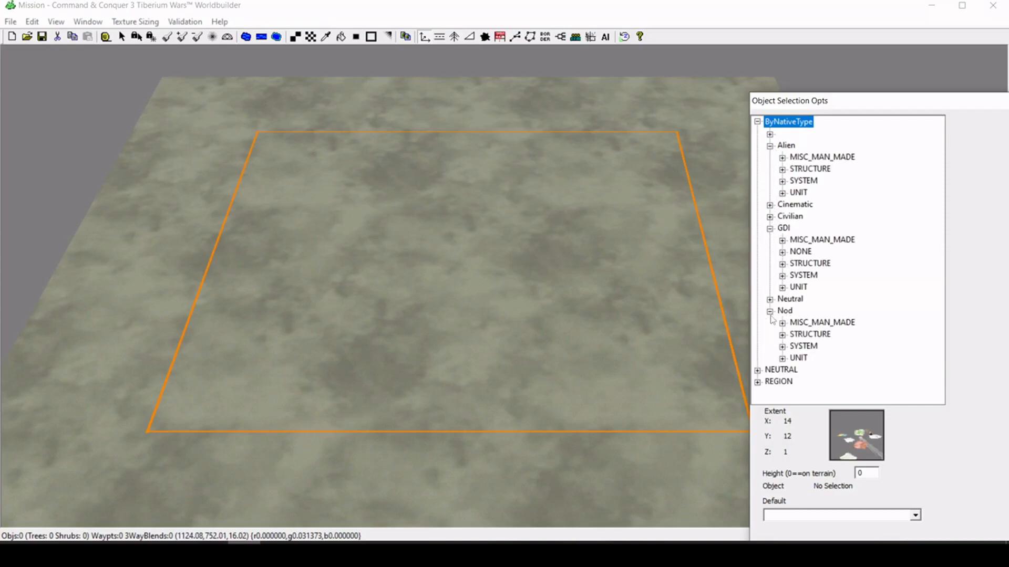
left_click(770, 216)
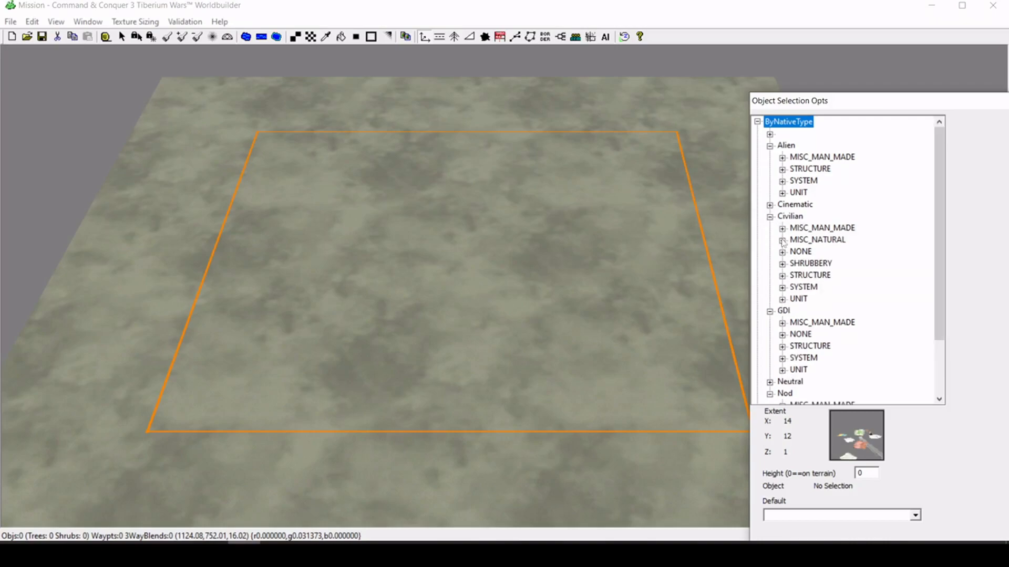
- Look through the Civilian STRUCTURE objects available for placement
left_click(782, 275)
scroll(778, 273, "down", 15)
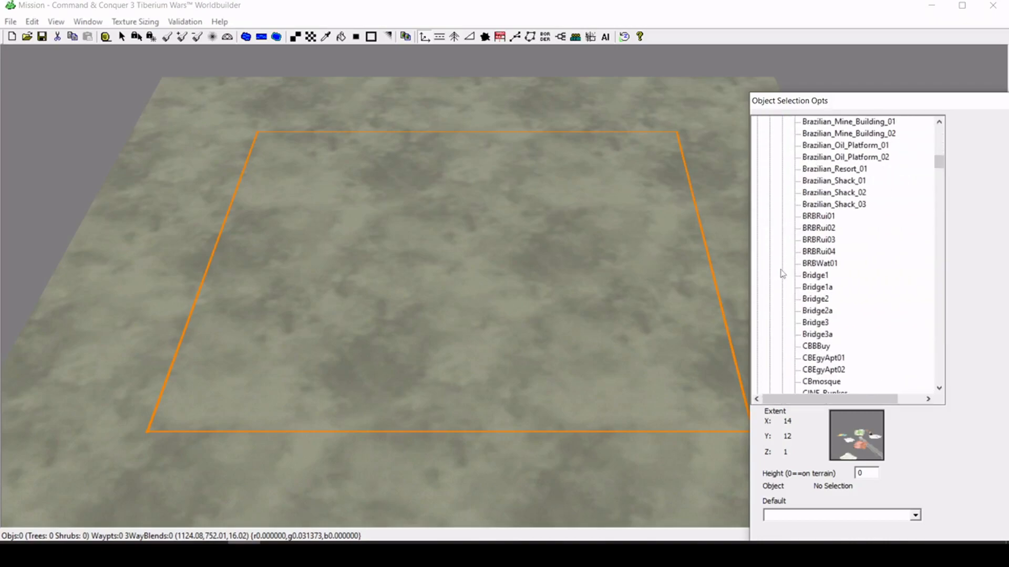
scroll(790, 260, "down", 20)
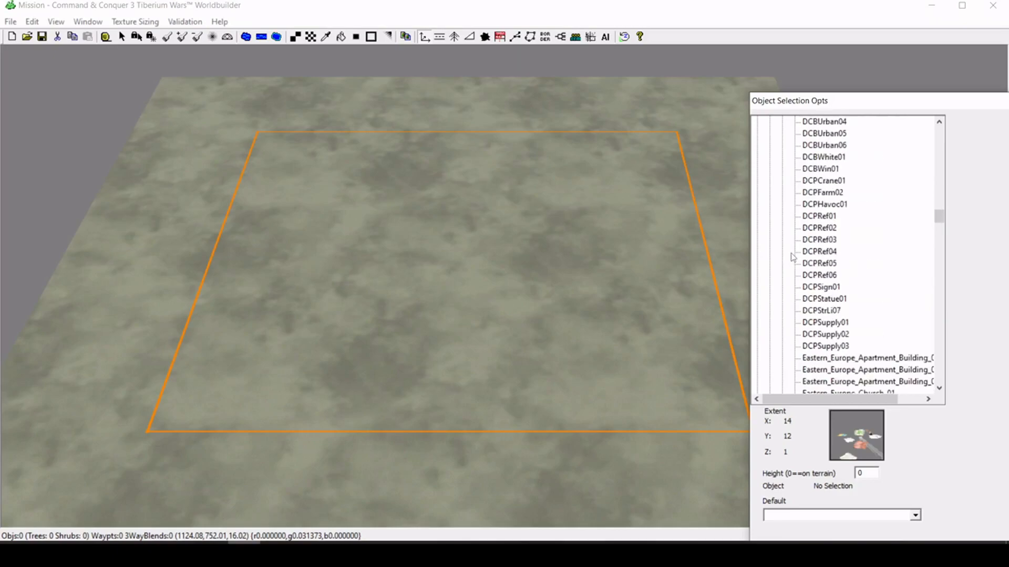
scroll(796, 261, "down", 20)
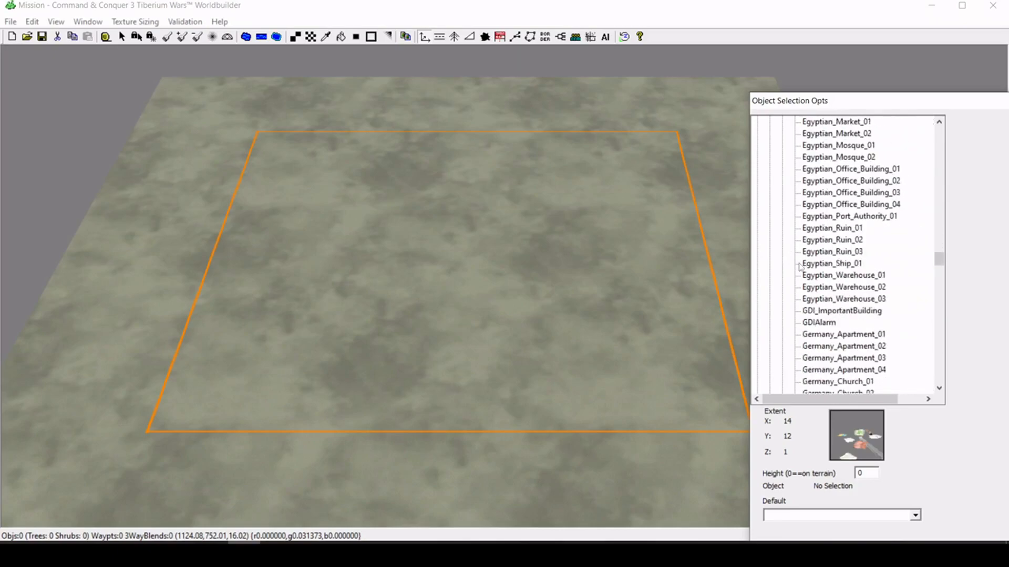
scroll(801, 268, "down", 20)
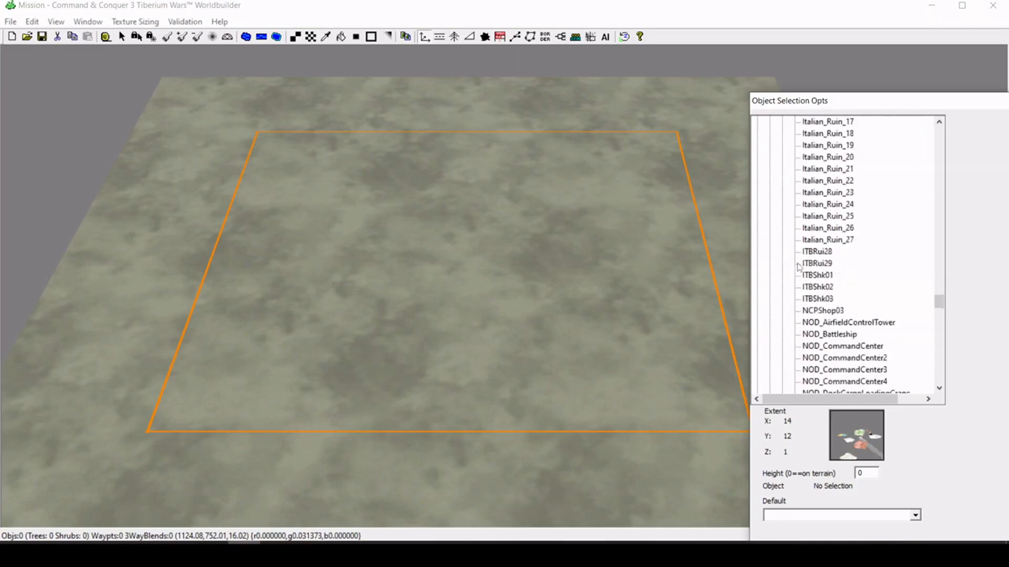
scroll(798, 267, "down", 5)
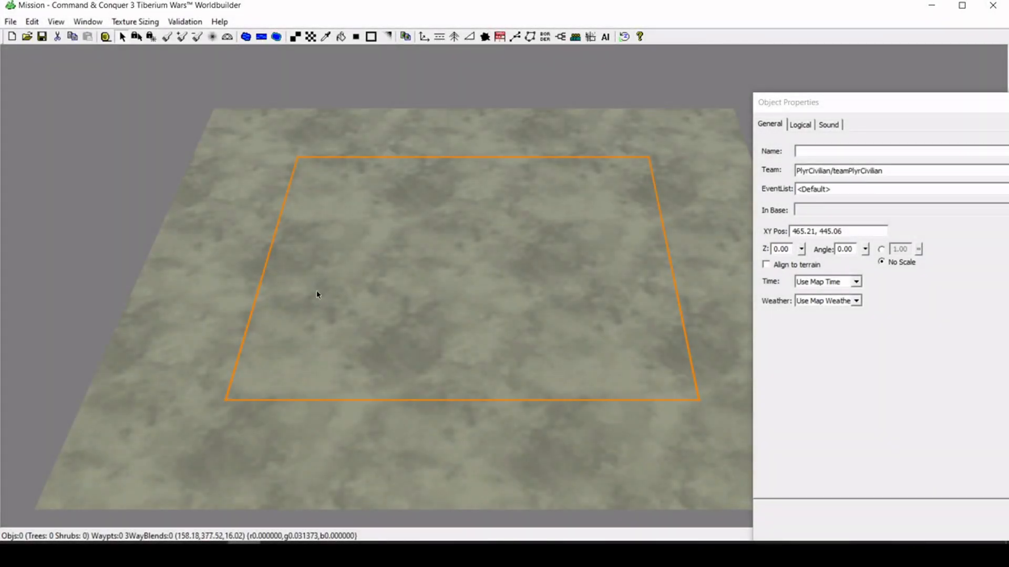
- Set the camera's maximum height to 400 in the map settings
left_click(32, 21)
left_click(151, 366)
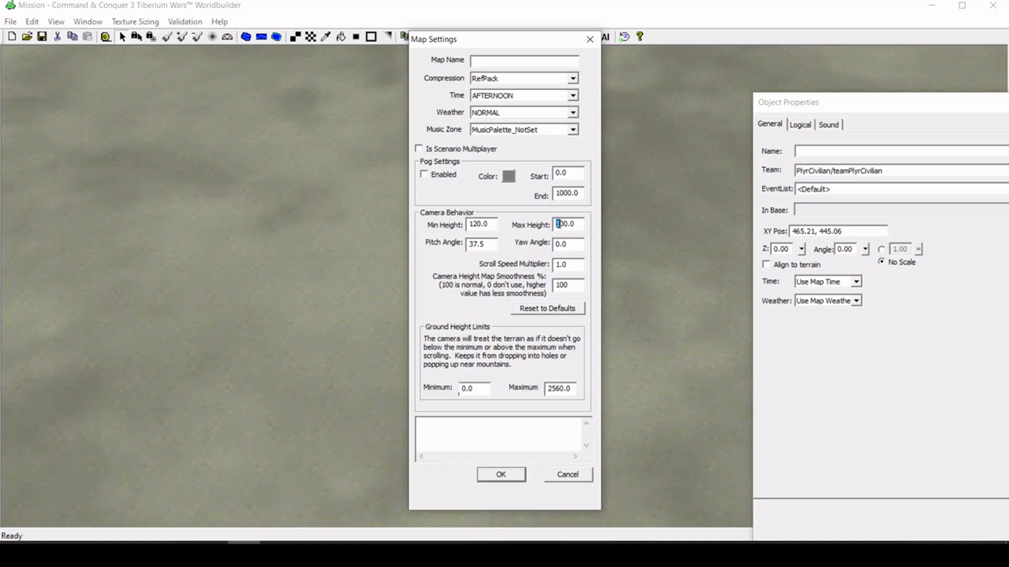
type("4")
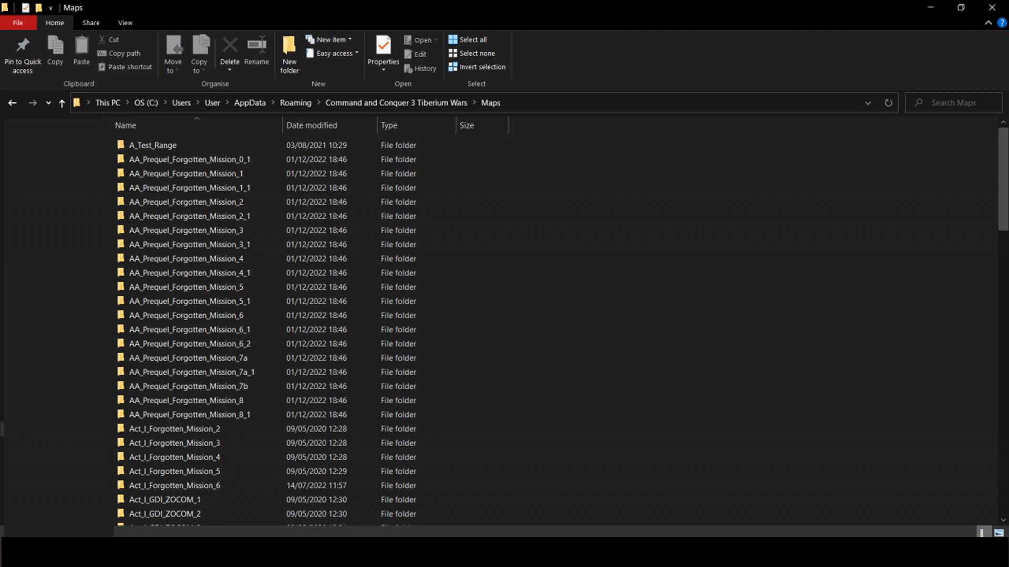
- Switch to File Explorer and show the view options for the Maps folder
key("alt+v")
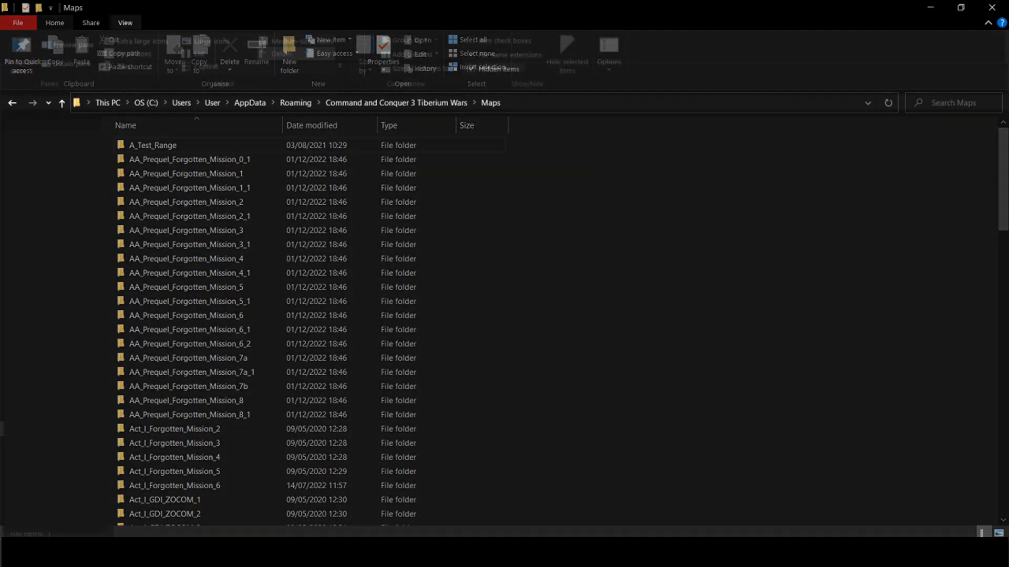